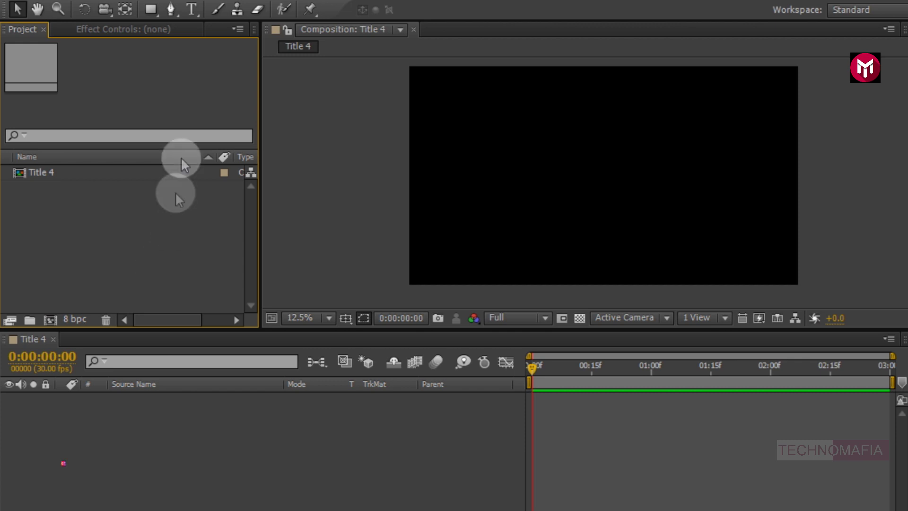
Draw an open path with the Pen tool: a long horizontal baseline, up, back left, and down just past the baseline to form a rectangle
left_click(171, 9)
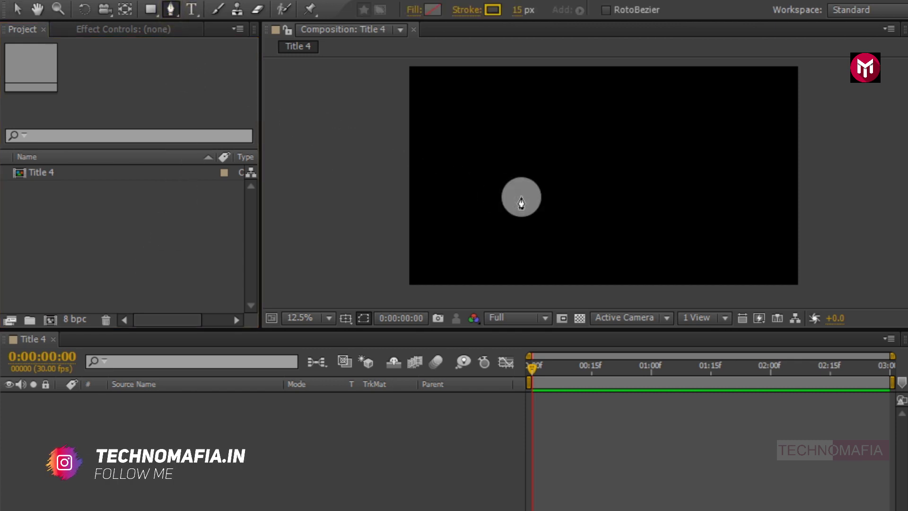
left_click(467, 209)
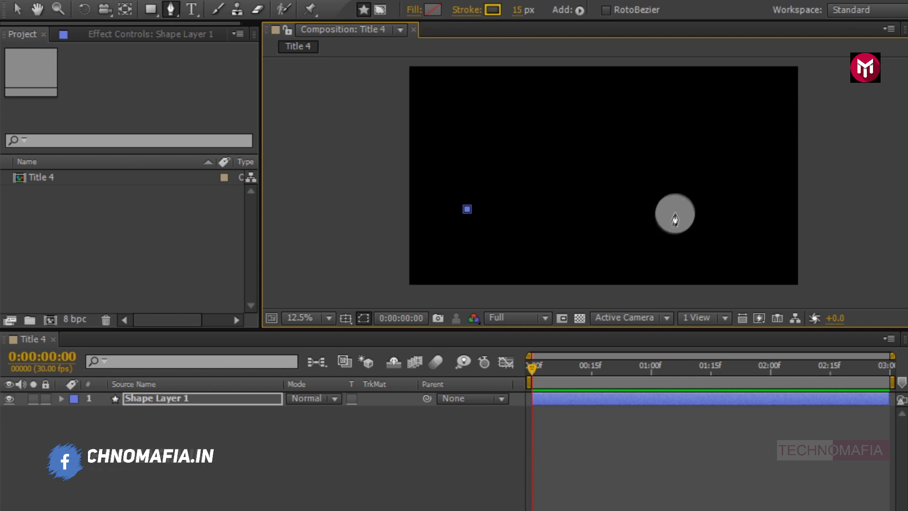
left_click(689, 210)
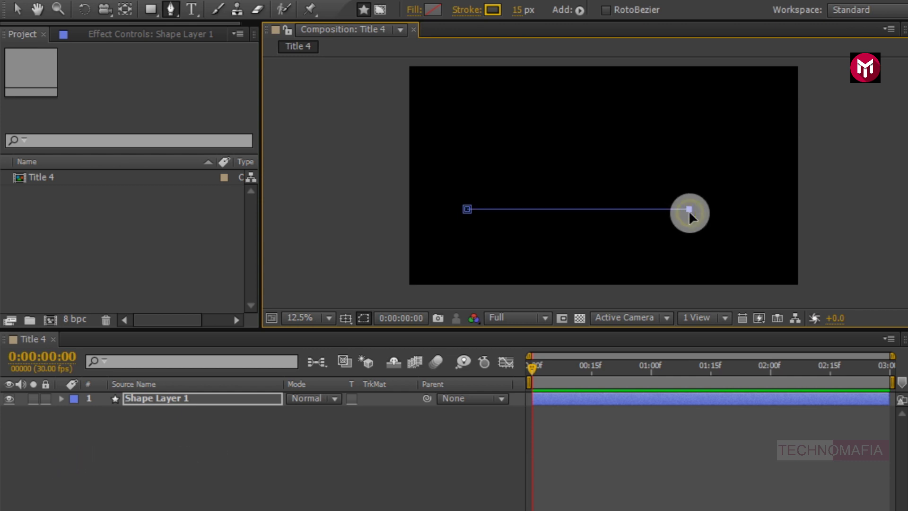
left_click(689, 172)
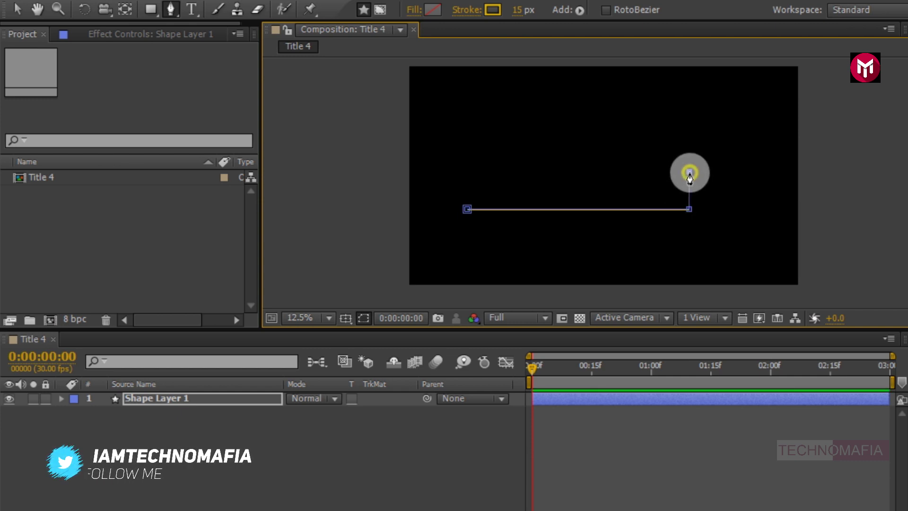
left_click(553, 173)
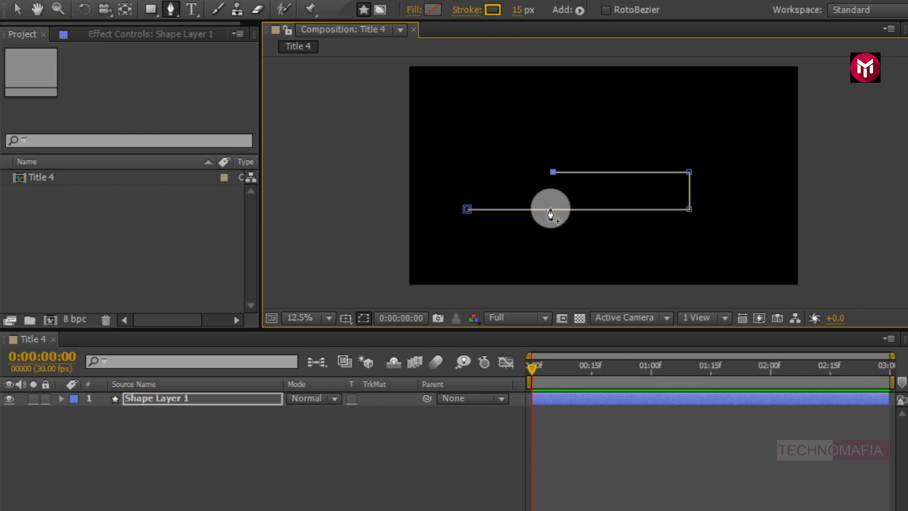
scroll(551, 213, "up", 3)
scroll(641, 185, "down", 1)
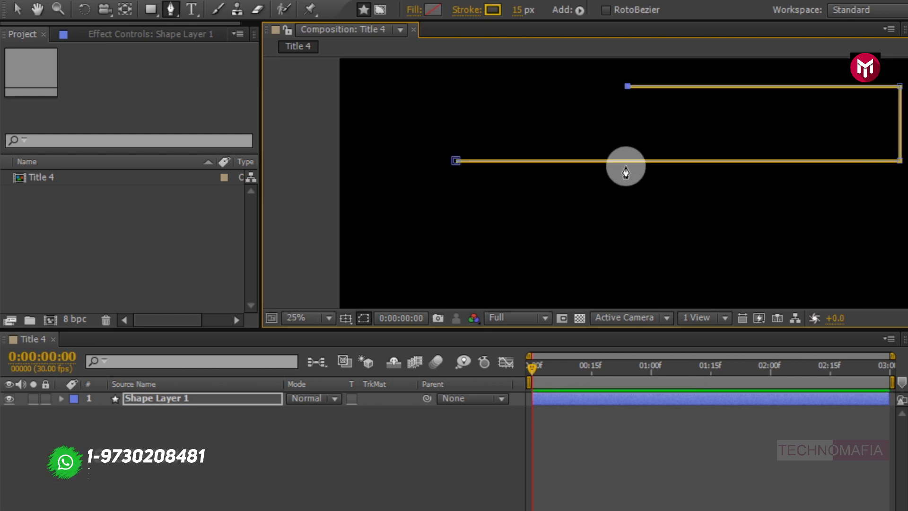
left_click(627, 165)
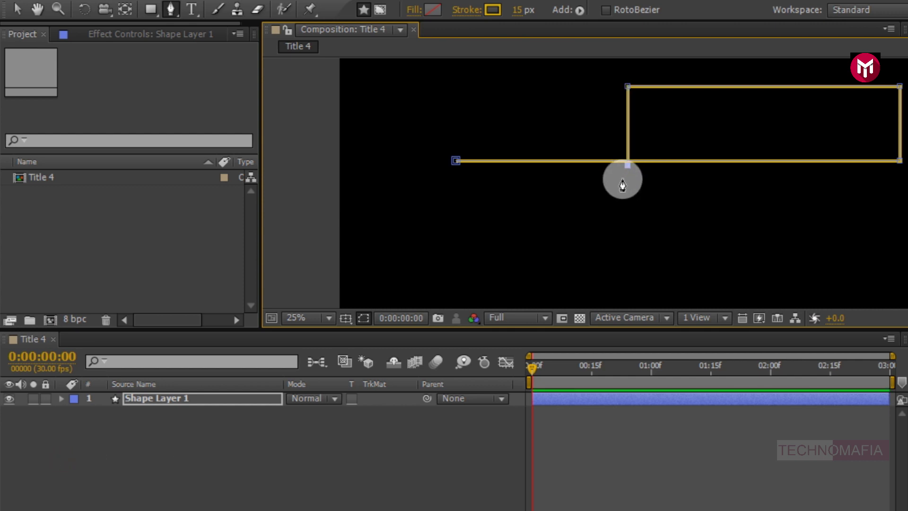
Move the drawn shape layer slightly up and left towards the middle of the composition
scroll(623, 184, "up", 6)
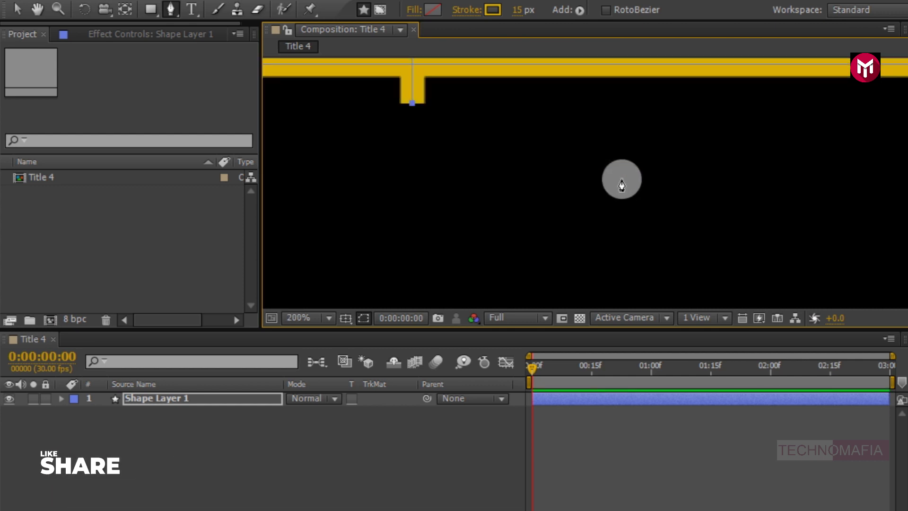
scroll(615, 180, "down", 5)
scroll(608, 176, "down", 2)
scroll(592, 185, "down", 1)
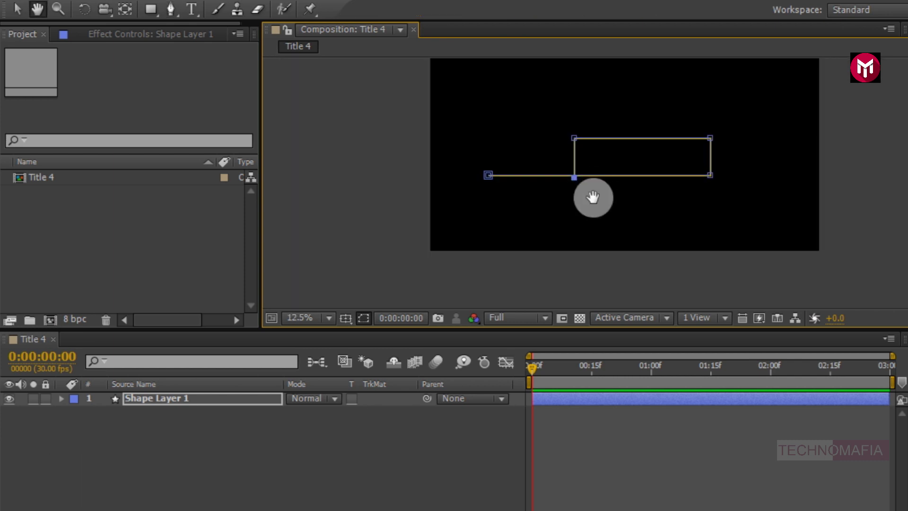
left_click_drag(592, 196, 563, 231)
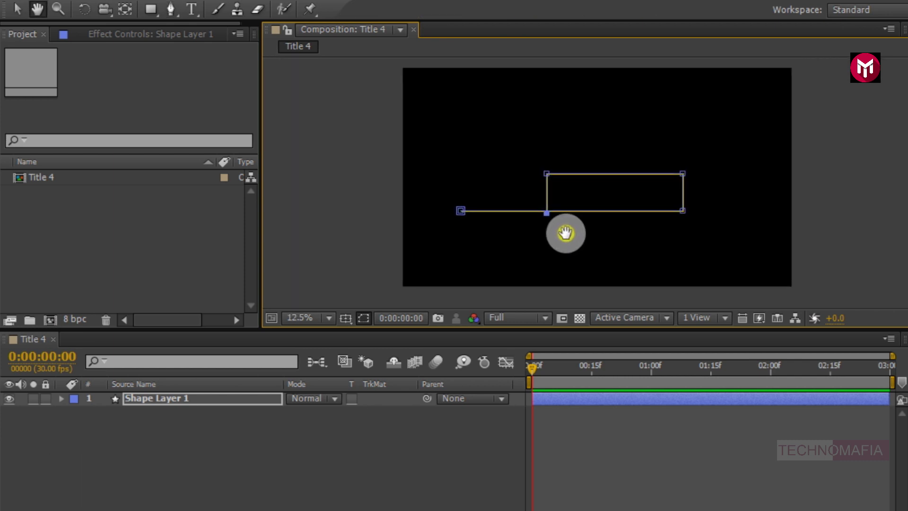
left_click(138, 402)
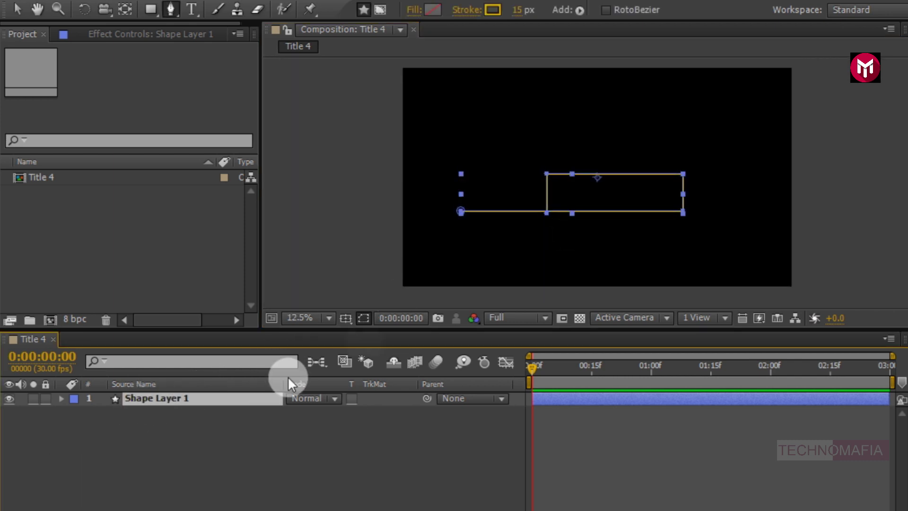
left_click(18, 9)
double_click(598, 191)
left_click_drag(598, 191, 589, 174)
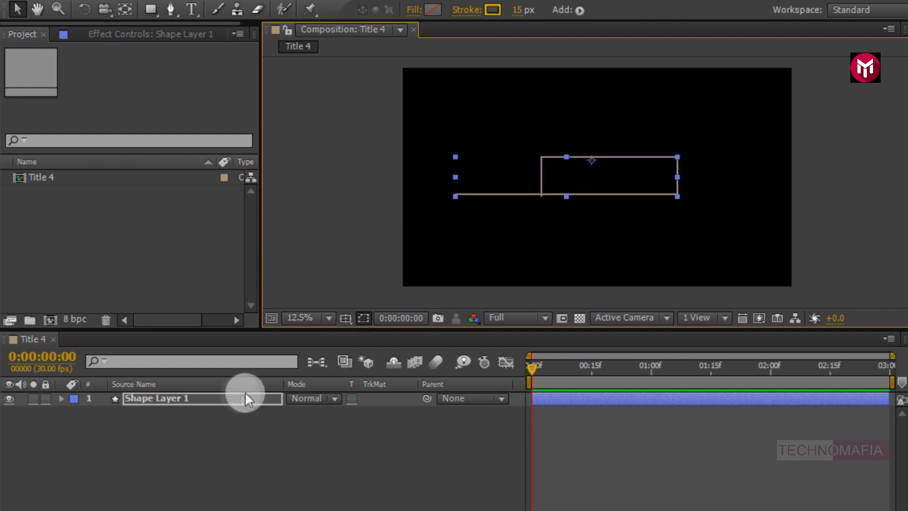
Add Trim Paths to Shape Layer 1 and expand its properties
left_click(133, 398)
left_click(57, 397)
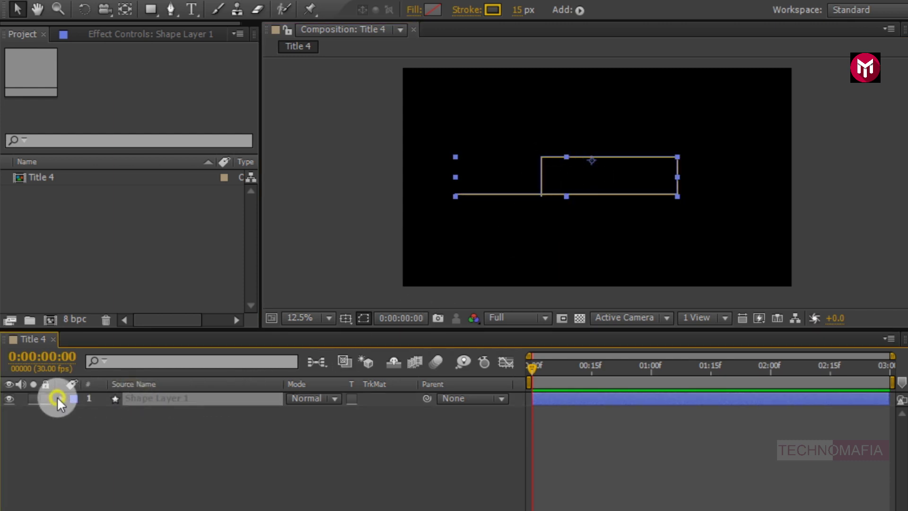
left_click(138, 398)
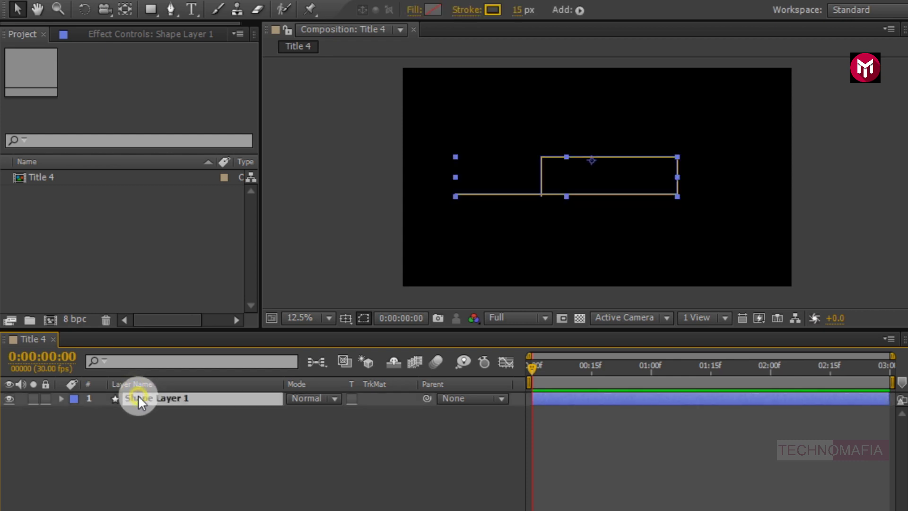
left_click(61, 399)
left_click(384, 411)
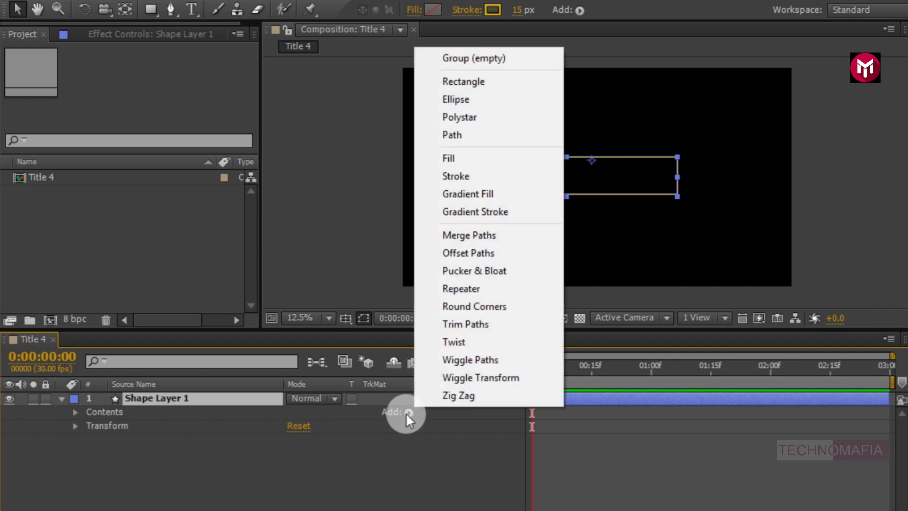
left_click(462, 324)
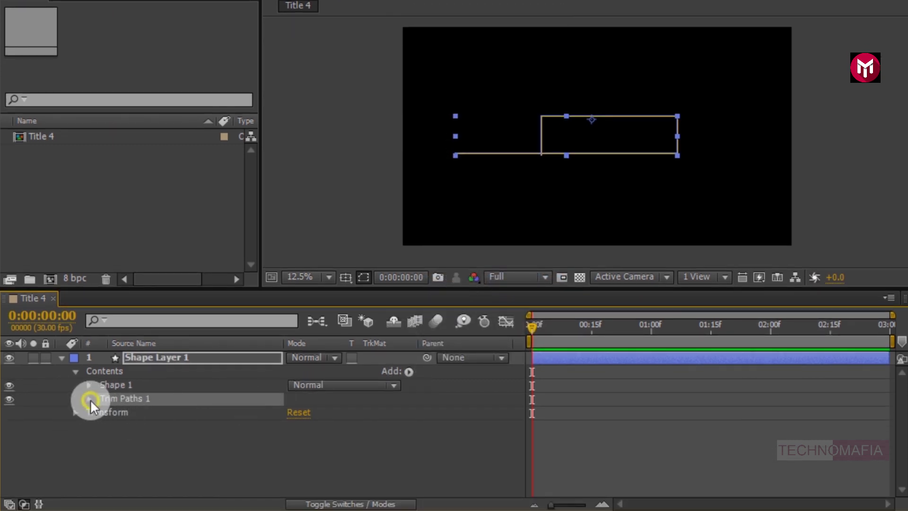
left_click(90, 400)
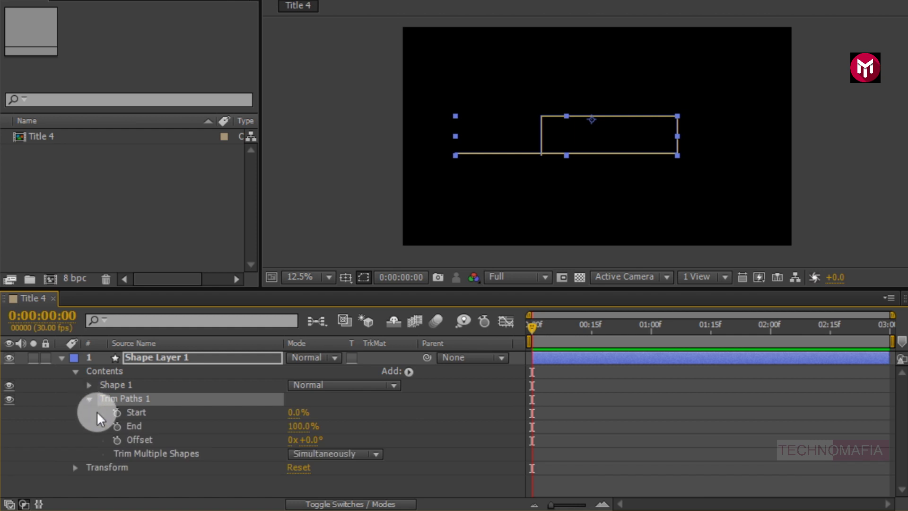
Keyframe the Trim Paths End at 0% on frame 0 and Start at 0% on frame 5
left_click(117, 426)
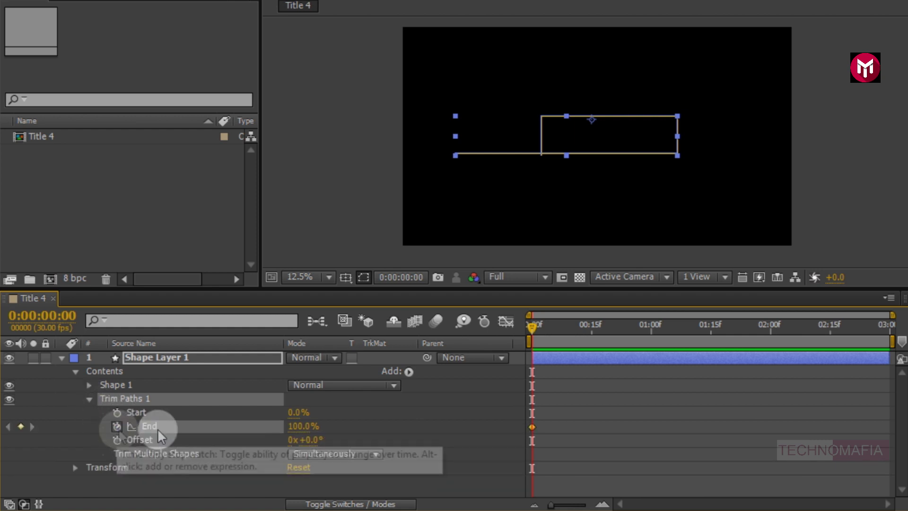
left_click(295, 428)
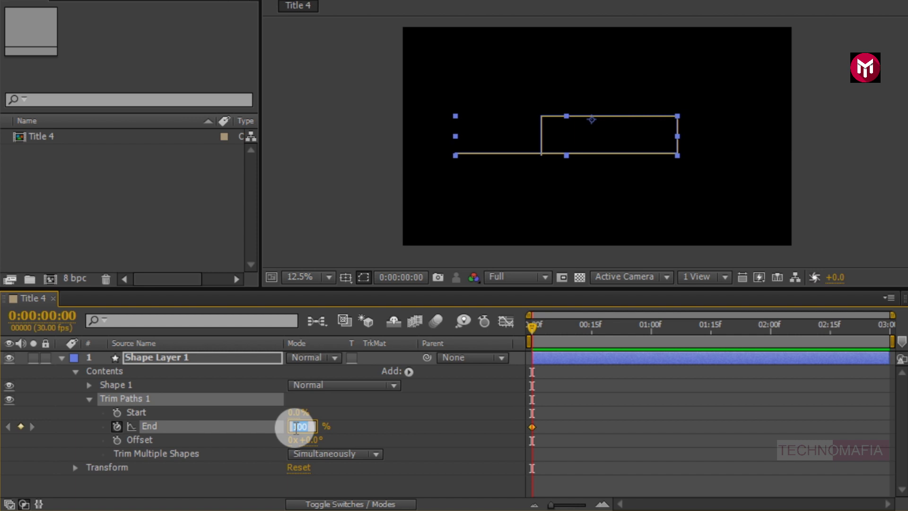
key("Return")
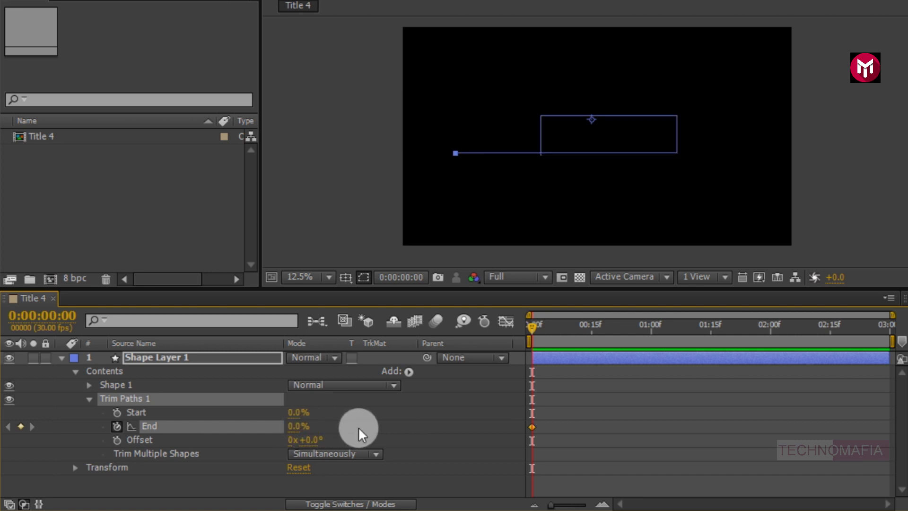
left_click(602, 504)
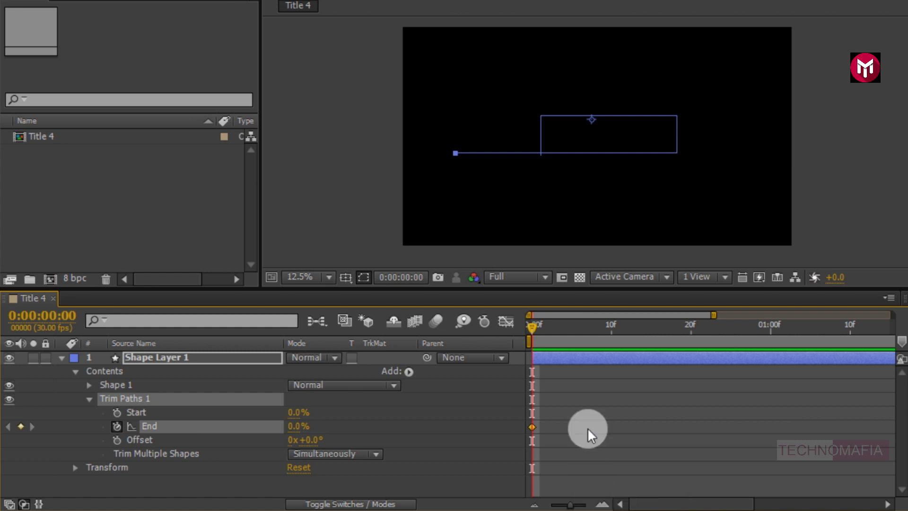
left_click(570, 328)
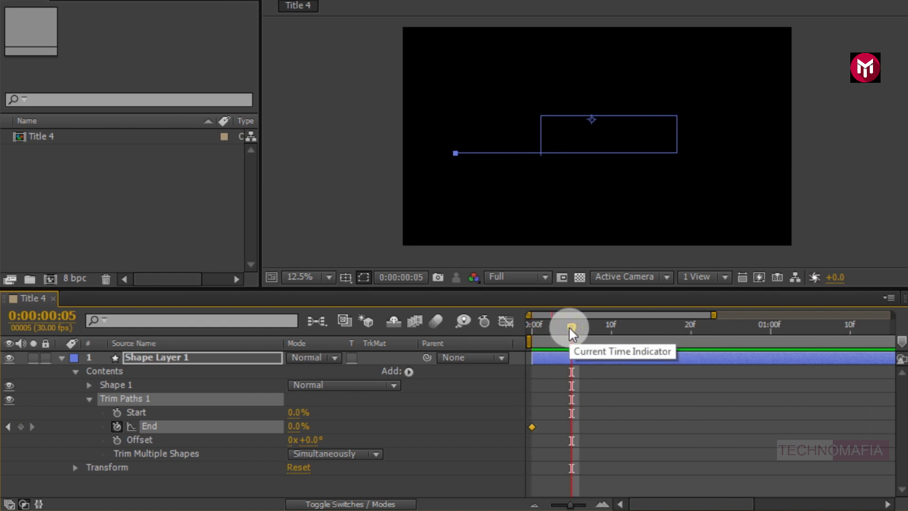
left_click(118, 413)
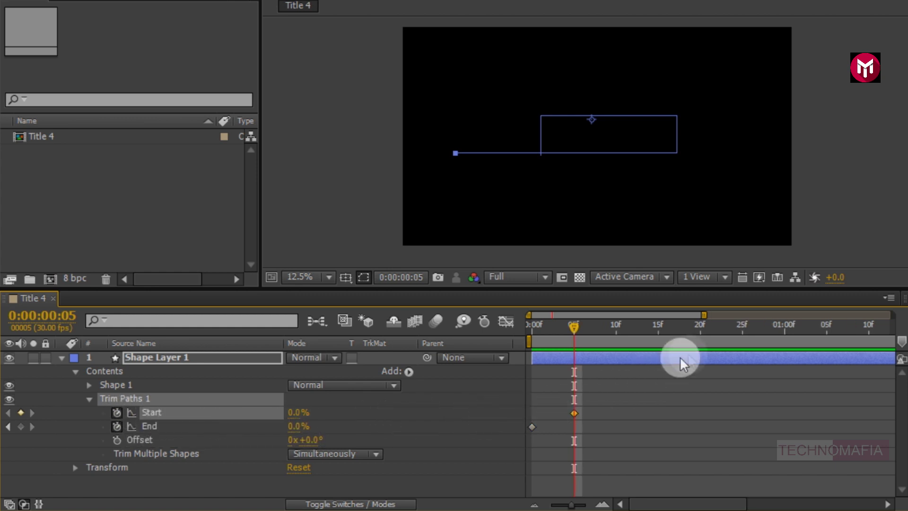
Set a Trim Paths End keyframe of 100% at frame 20
left_click(699, 330)
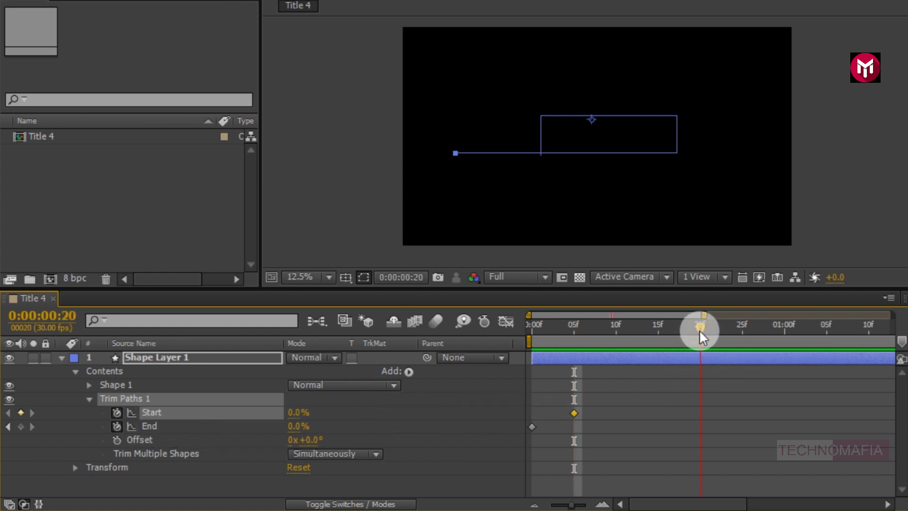
left_click(298, 426)
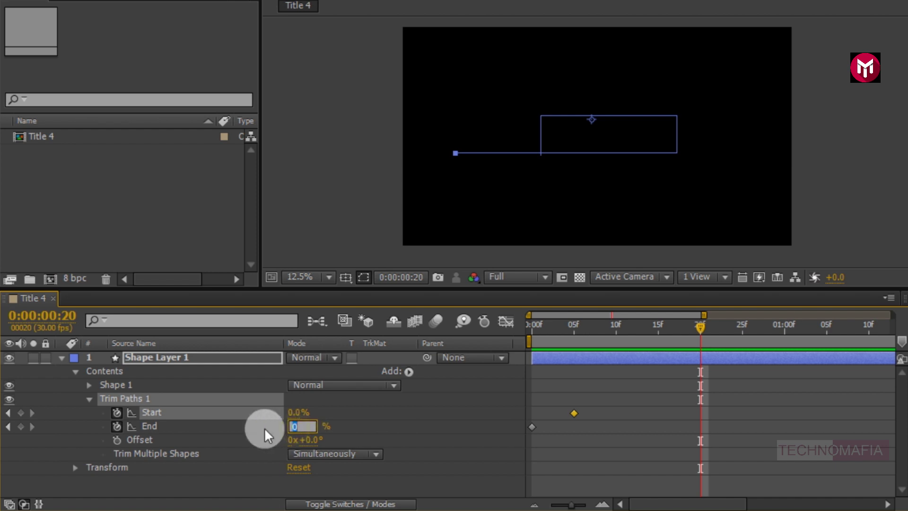
type("100")
left_click(264, 428)
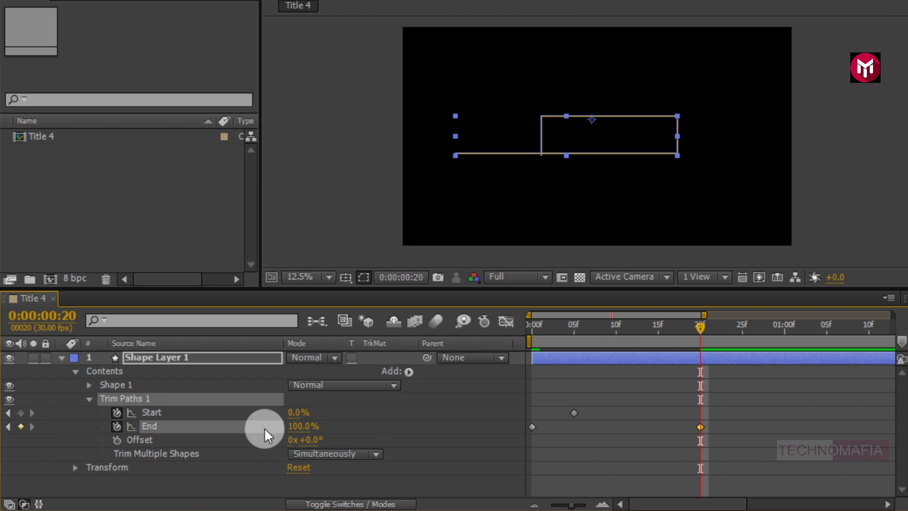
Set the Trim Paths Start to 19.5% at frame 20 so the baseline begins at the rectangle's left edge
scroll(493, 160, "up", 1)
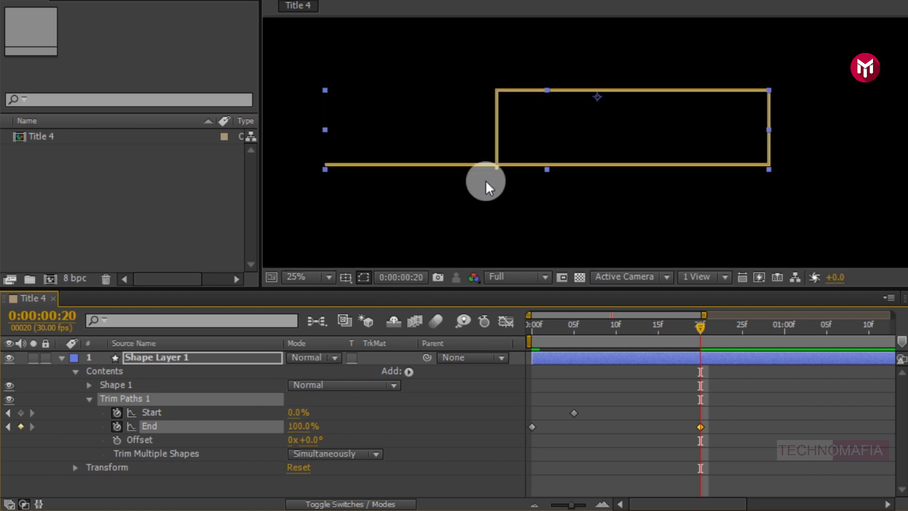
scroll(481, 185, "up", 1)
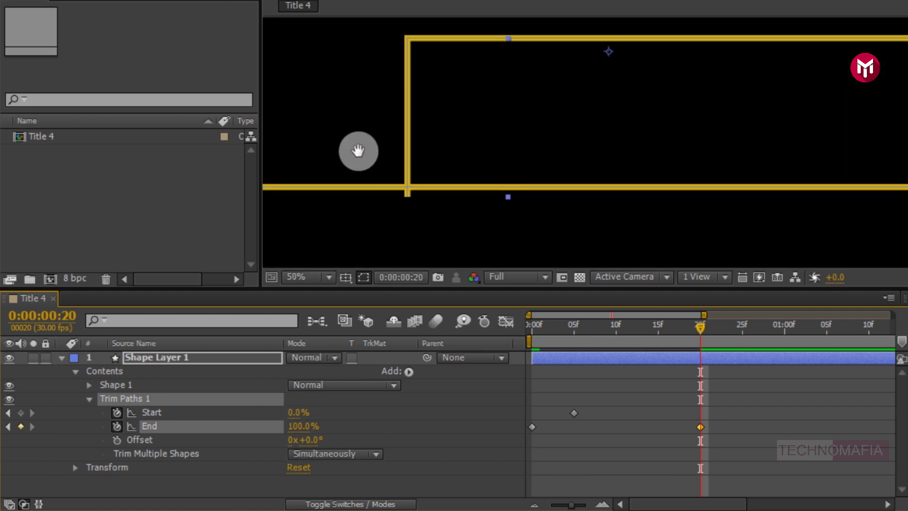
left_click_drag(361, 152, 669, 156)
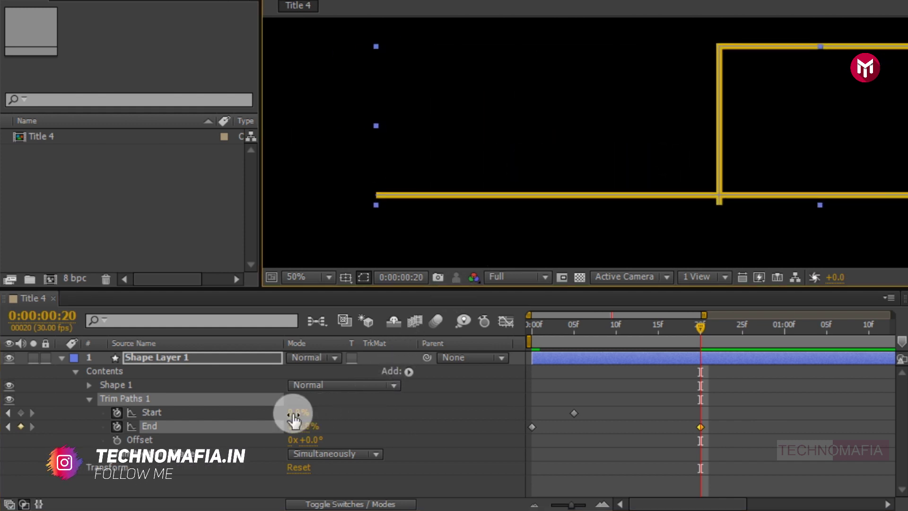
left_click_drag(291, 413, 302, 416)
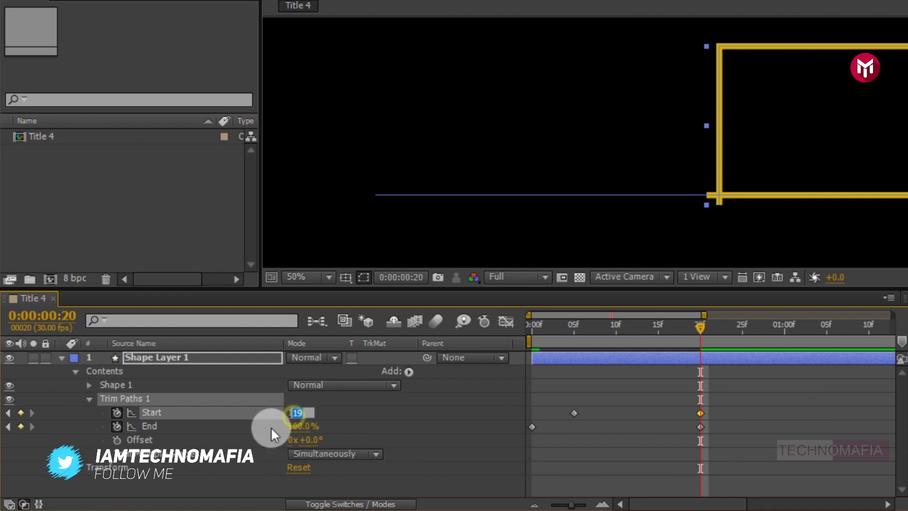
key("Down")
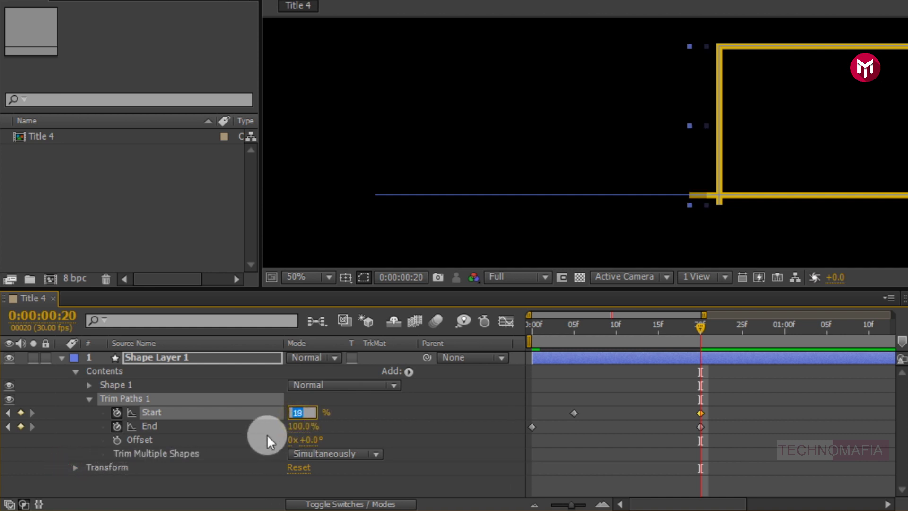
key("Up")
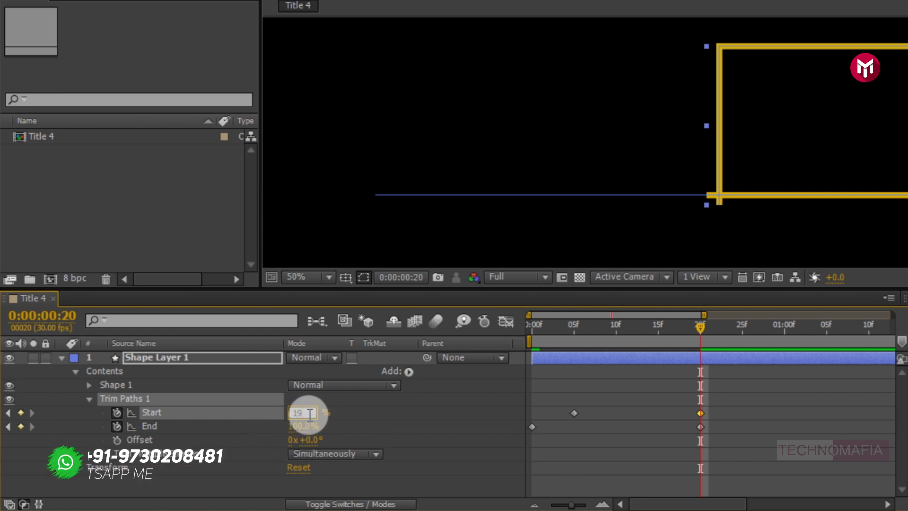
type("19.5")
key("Return")
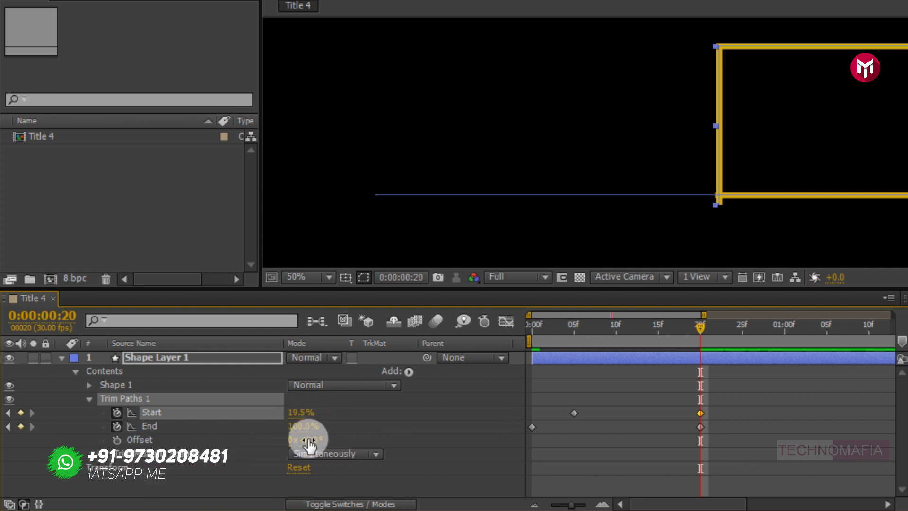
Fine-tune the Trim Paths Start to 19.6% at frame 20 so the baseline meets the rectangle's left edge
key("period")
key("period")
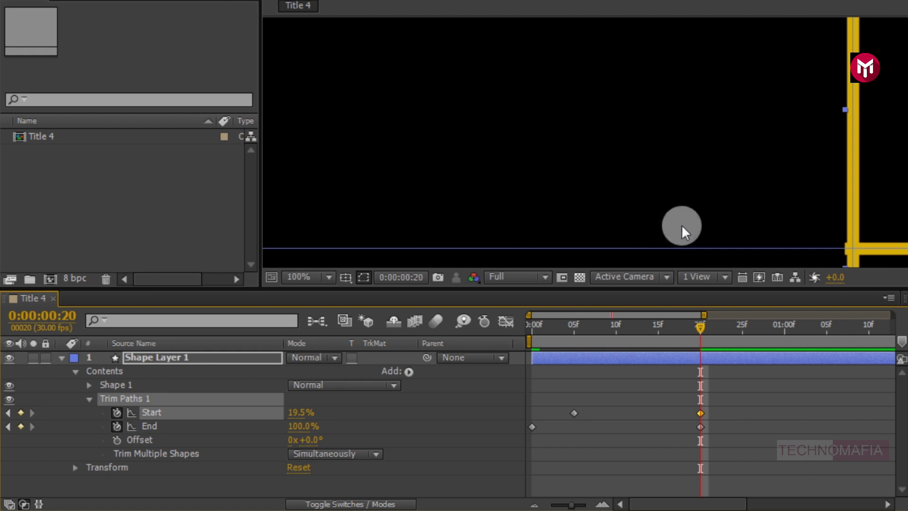
left_click_drag(685, 206, 487, 132)
scroll(582, 137, "up", 2)
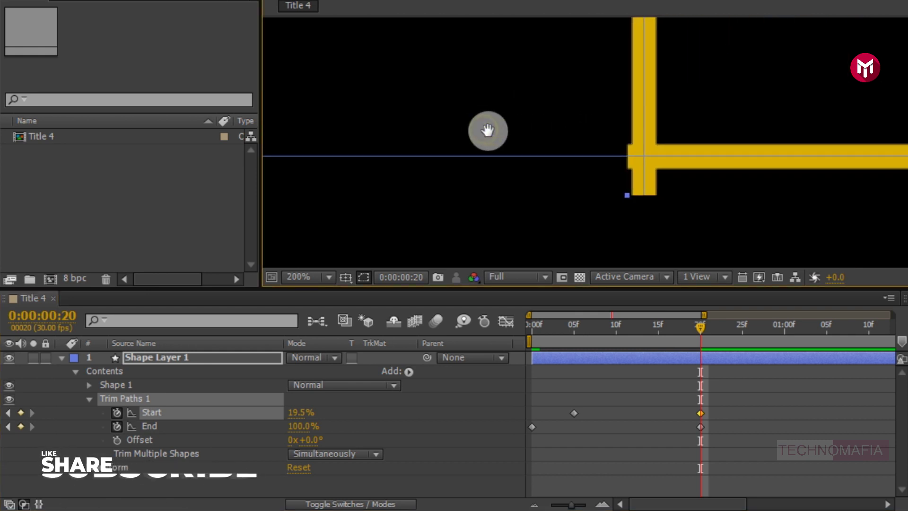
left_click(302, 415)
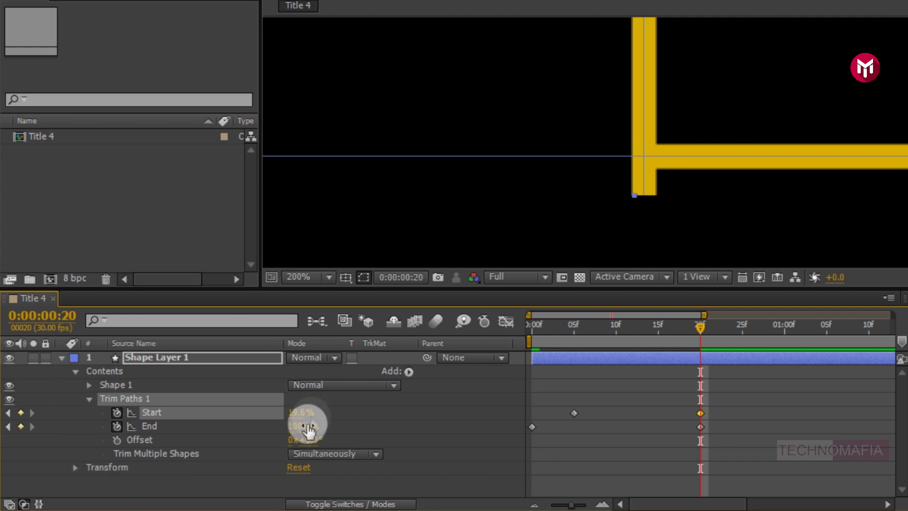
Set the Trim Paths End to 99.5% at frame 20 to remove the stroke's overshoot at the rectangle's lower-left corner
left_click(300, 427)
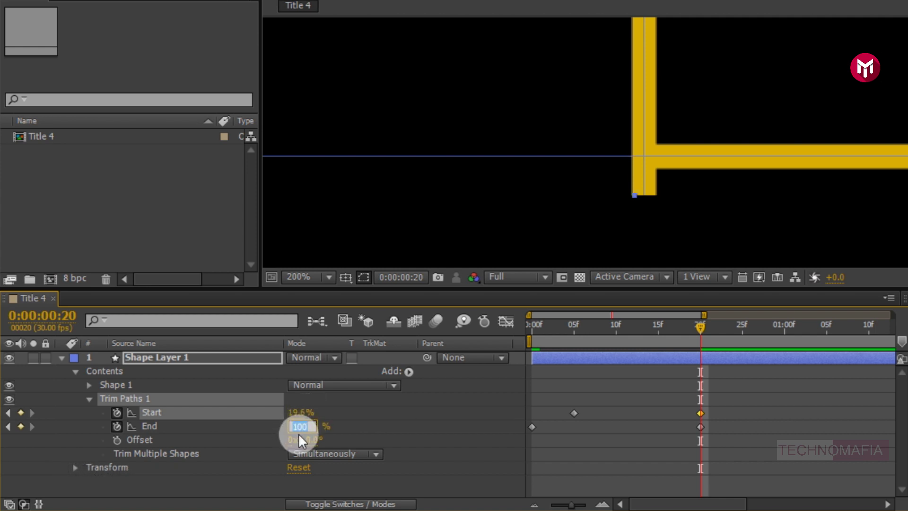
type("99")
key("Return")
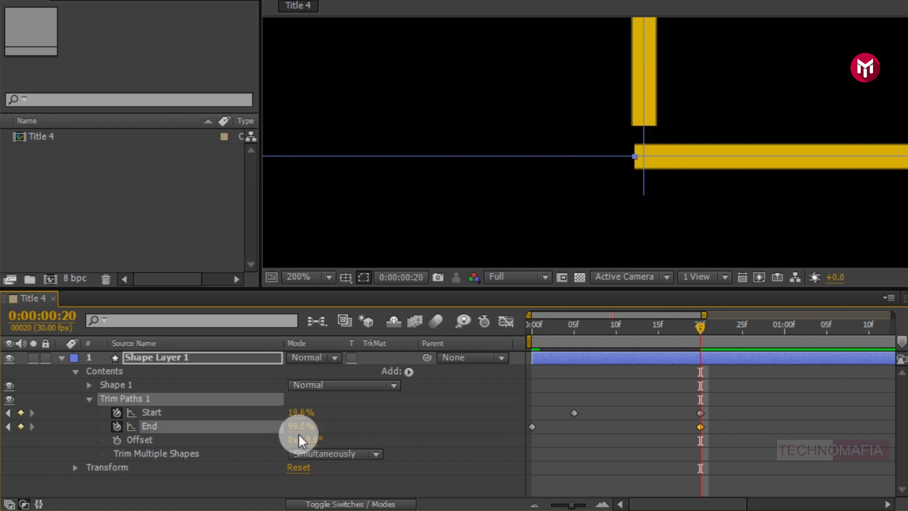
left_click(300, 427)
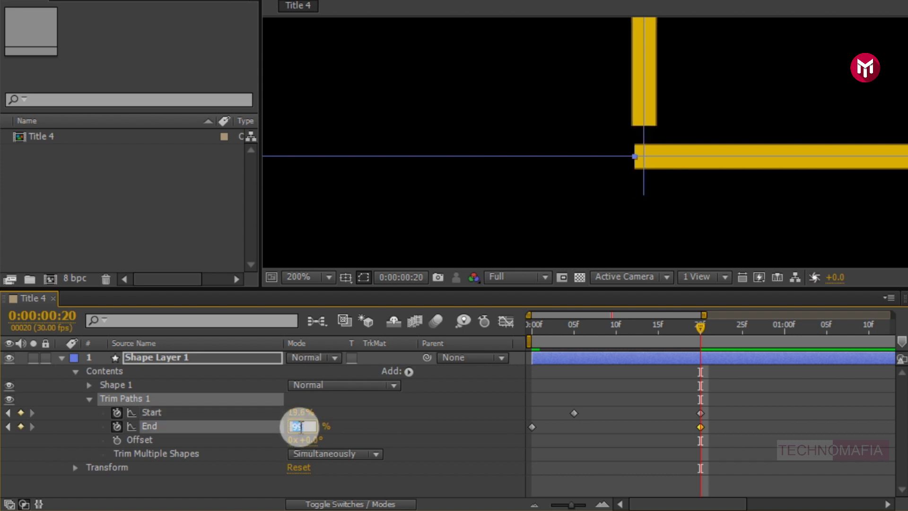
left_click(310, 429)
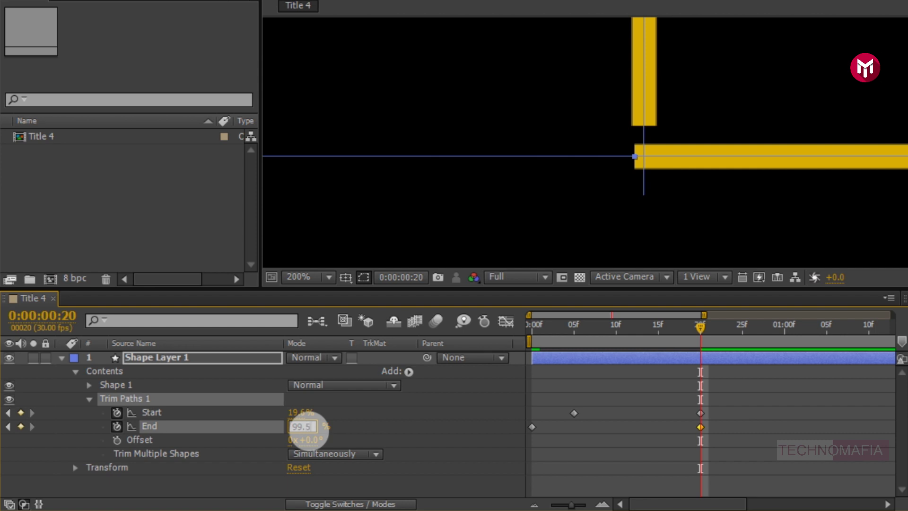
left_click(251, 468)
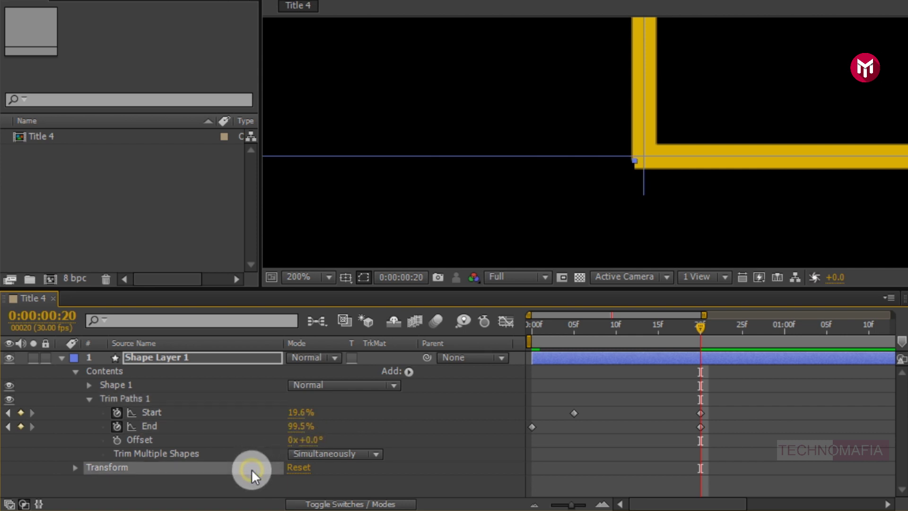
Collapse Shape Layer 1, bring the whole composition into view, and preview the stroke animation
left_click(63, 358)
left_click(93, 397)
key("comma")
key("comma")
key("comma")
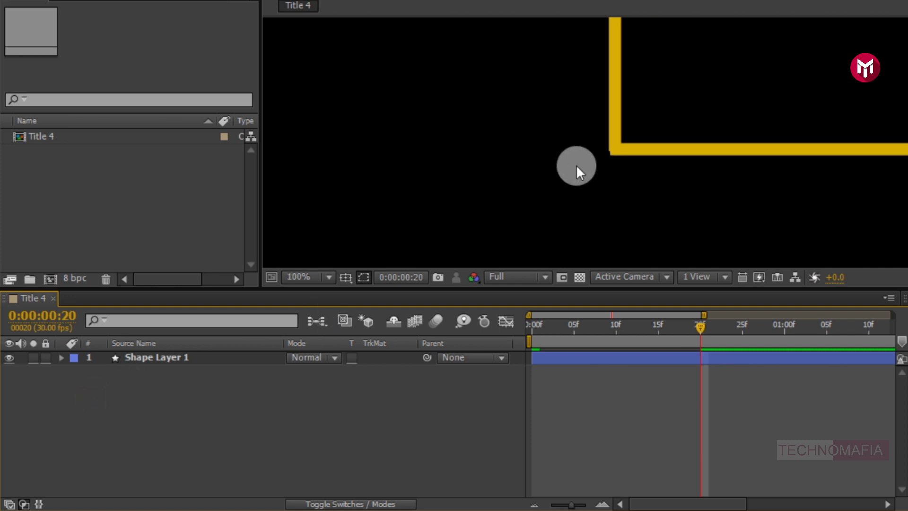
left_click_drag(642, 122, 525, 156)
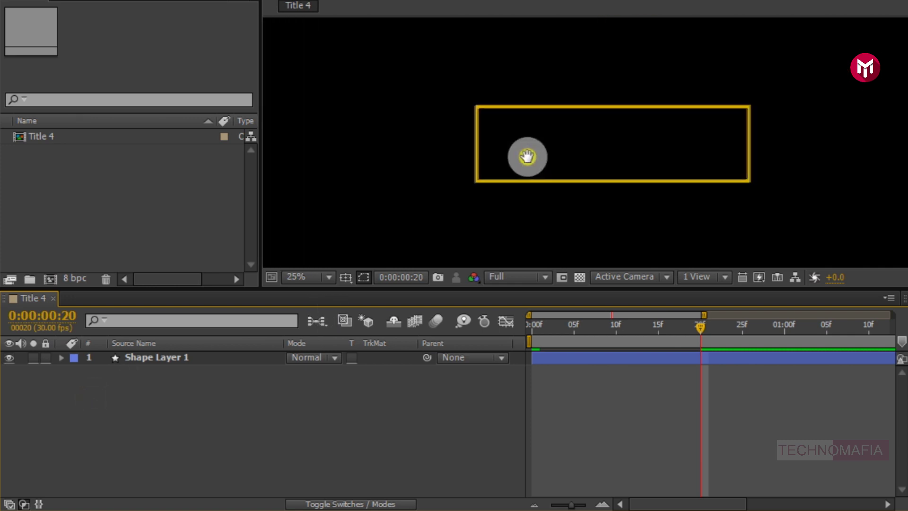
key("comma")
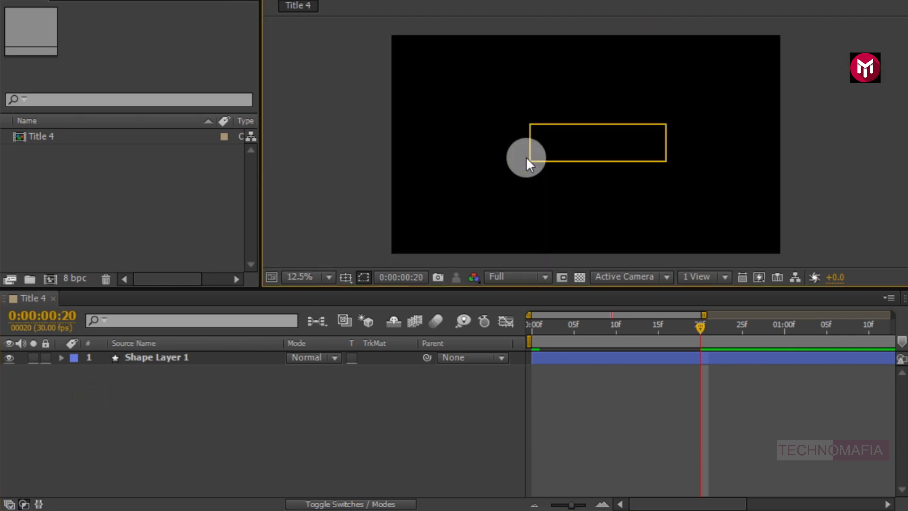
key("space")
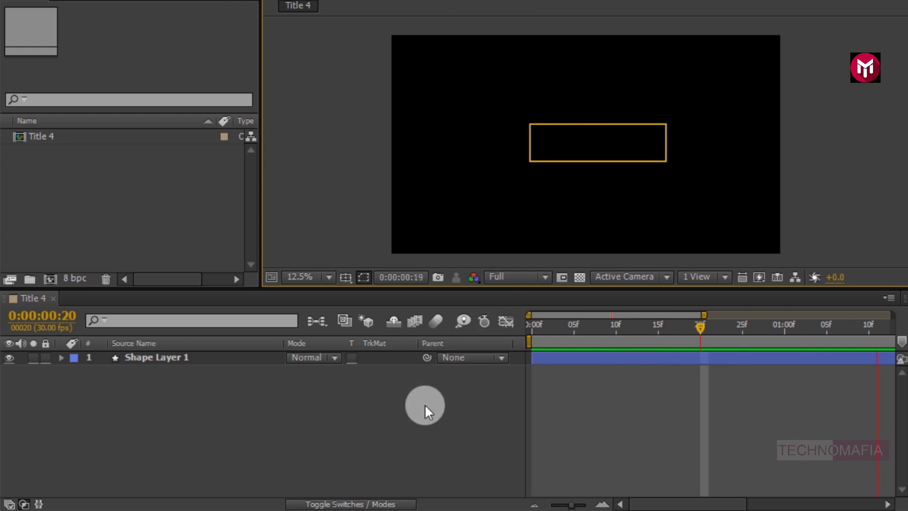
key("space")
Reveal Shape Layer 1's keyframes and apply Easy Ease to all Trim Paths Start and End keyframes
left_click(199, 353)
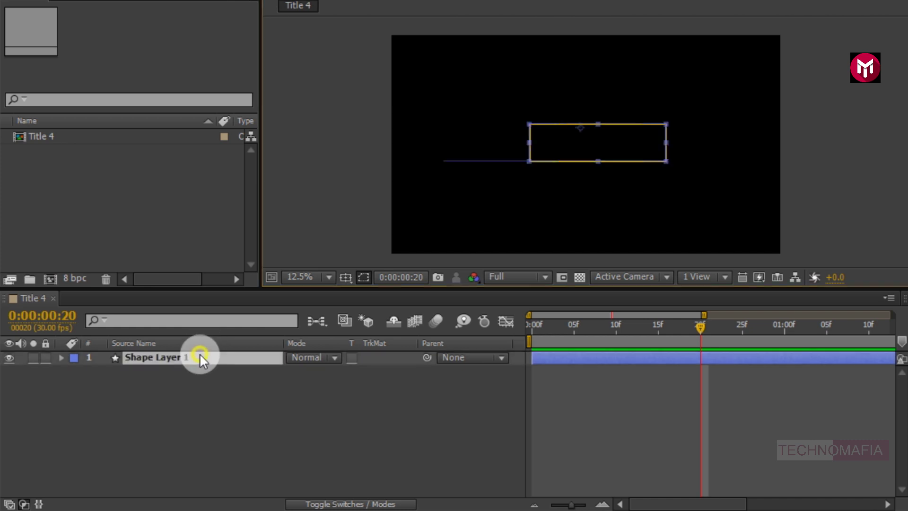
key("u")
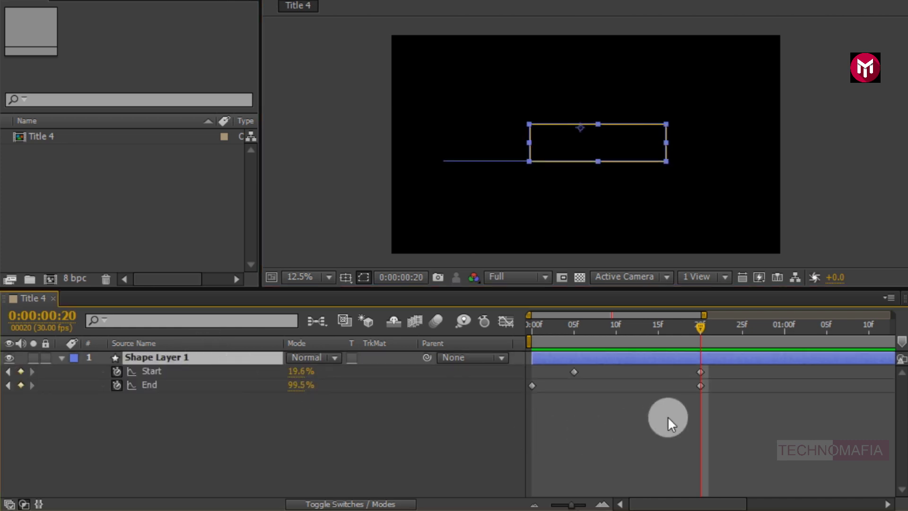
left_click_drag(713, 404, 522, 369)
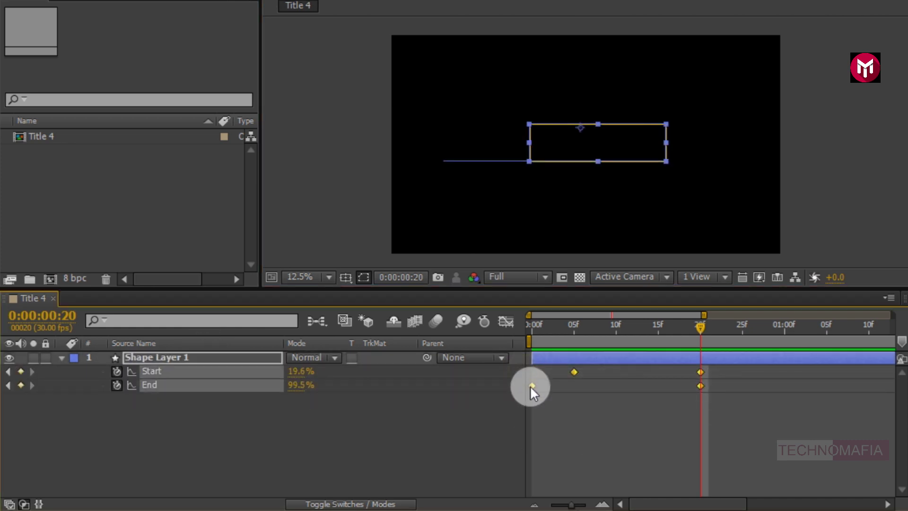
right_click(530, 385)
mouse_move(597, 375)
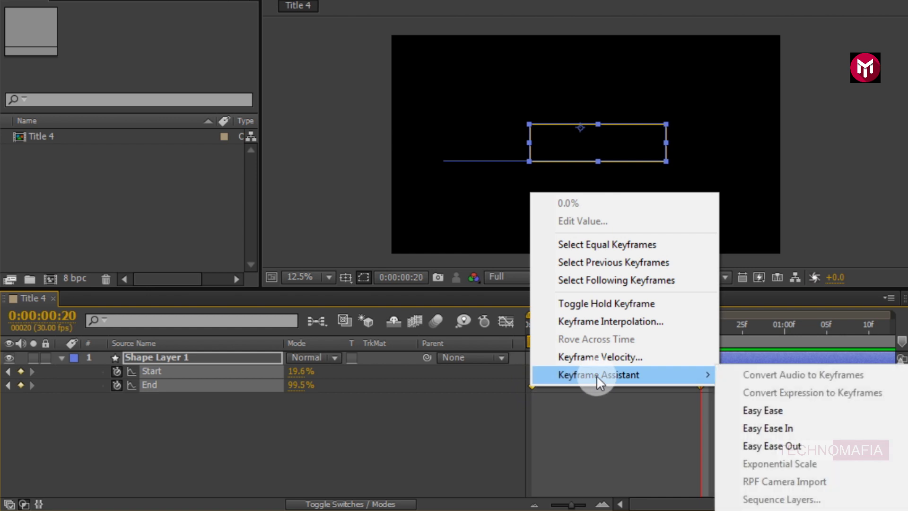
left_click(751, 410)
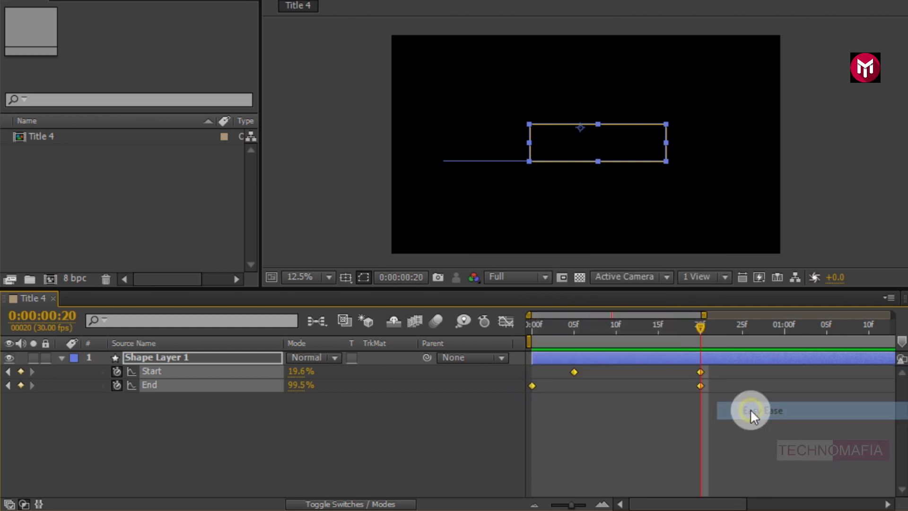
In the speed graph, increase the frame 20 keyframes' incoming influence to about 87.5%, and preview the animation from frame 0
left_click(506, 324)
left_click_drag(725, 431, 626, 458)
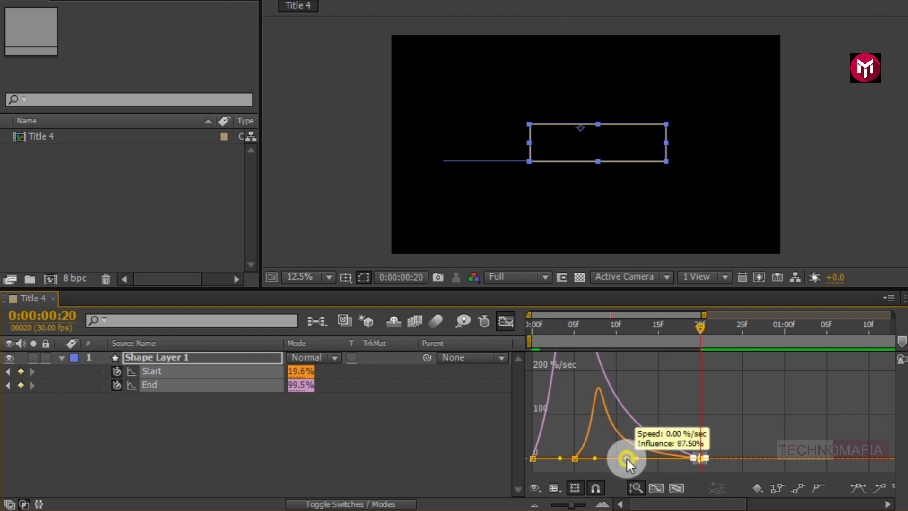
left_click_drag(626, 458, 626, 456)
left_click(506, 321)
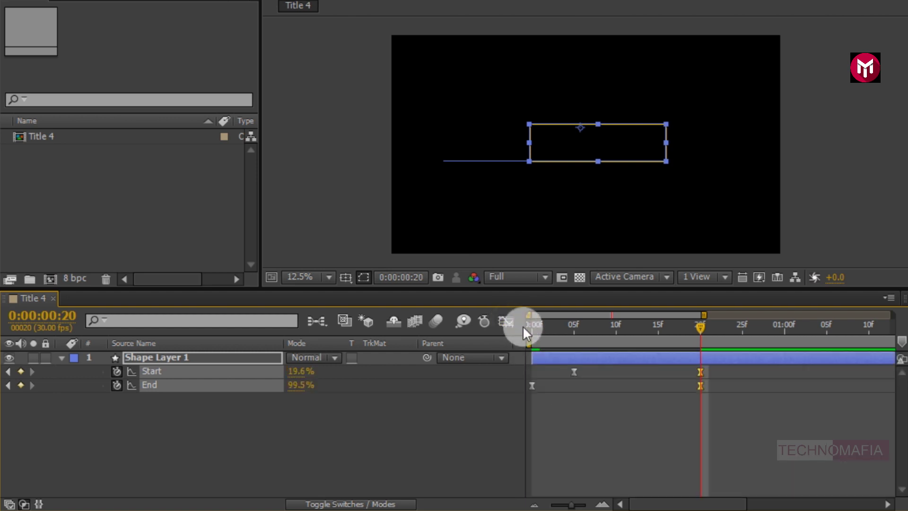
left_click(530, 325)
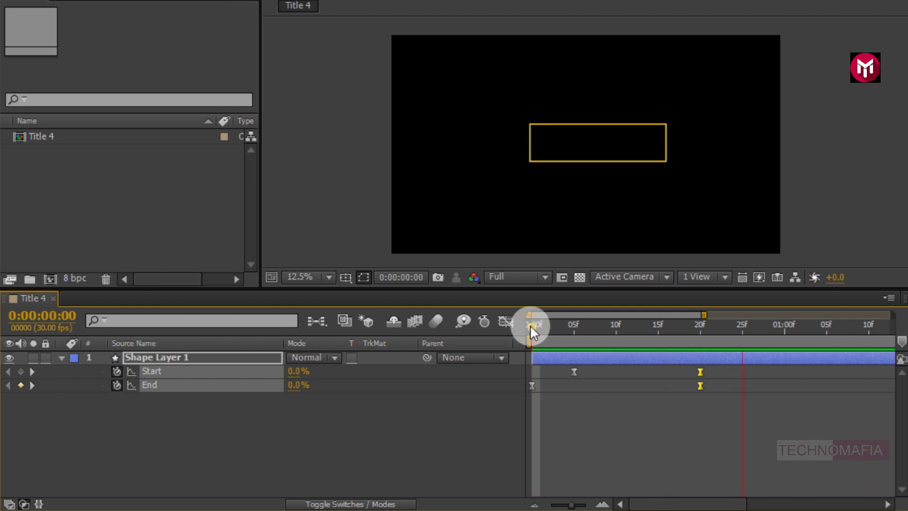
left_click(530, 325)
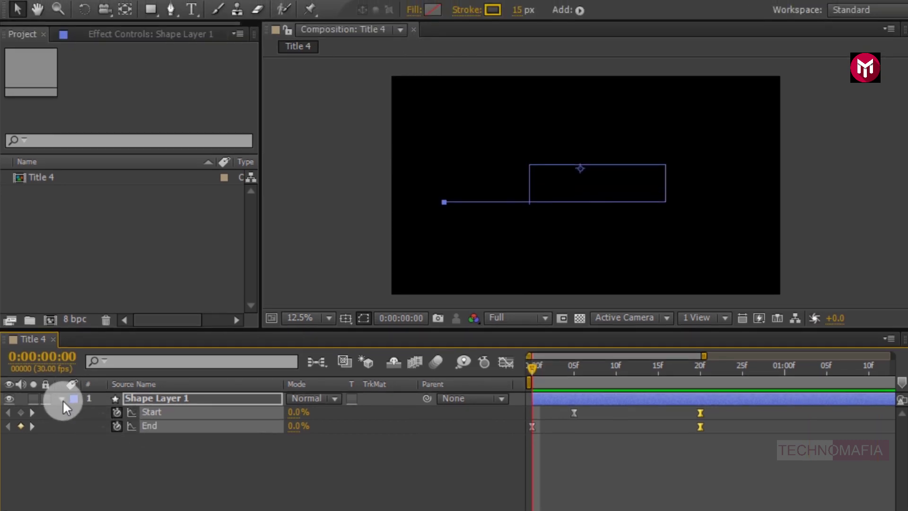
Collapse Shape Layer 1 and, at frame 25, add the text "MINIMAL TITLE" inside the rectangle
left_click(60, 399)
left_click(744, 368)
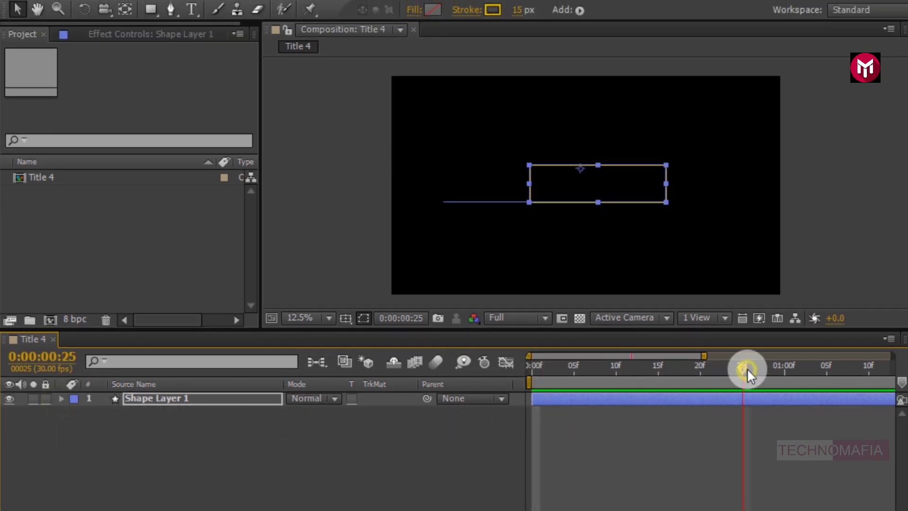
left_click(377, 457)
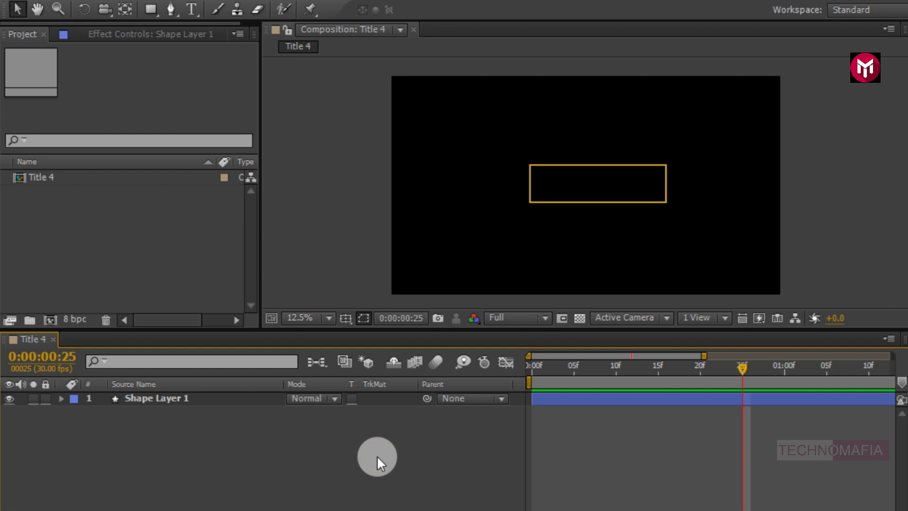
left_click(192, 8)
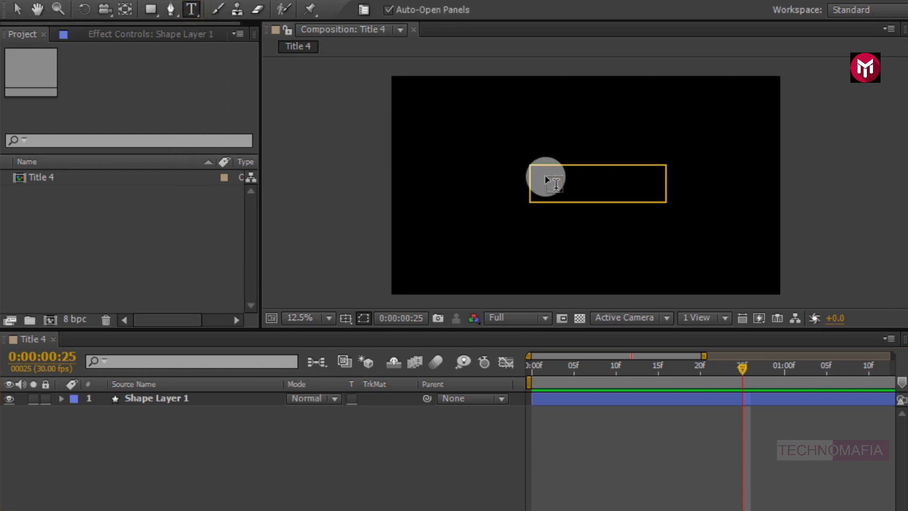
key("period")
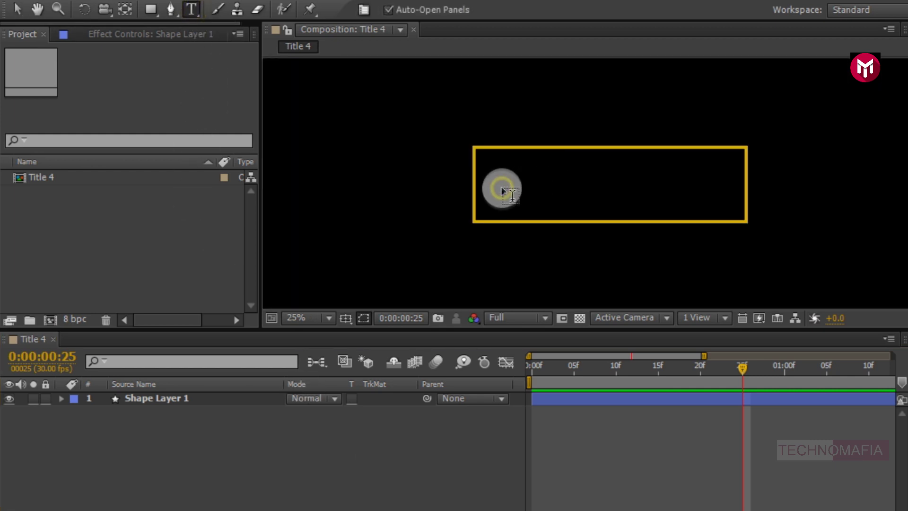
left_click(502, 191)
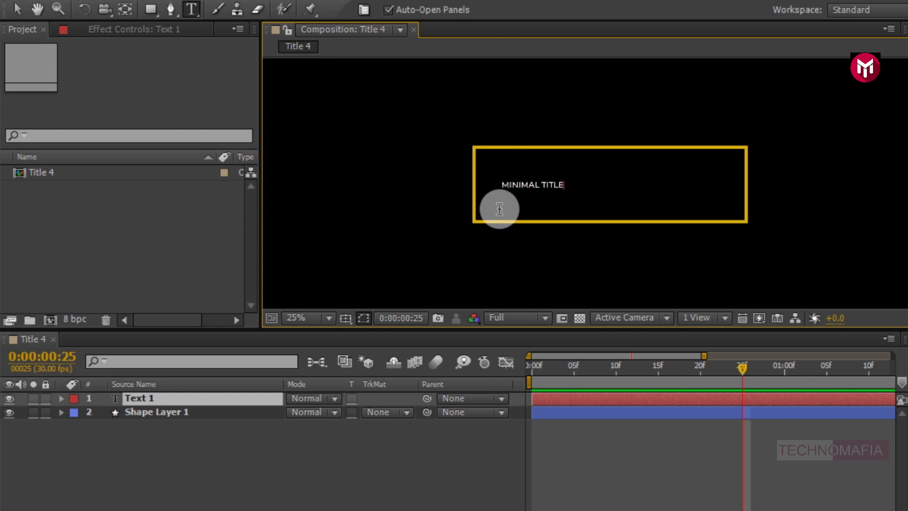
Format the whole "MINIMAL TITLE" text as Montserrat ExtraBold at 144 px
key("ctrl+a")
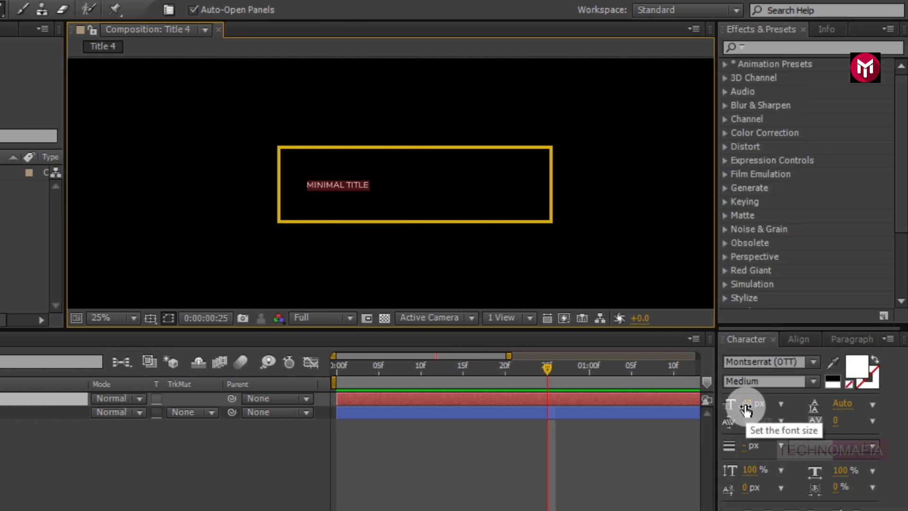
left_click(813, 381)
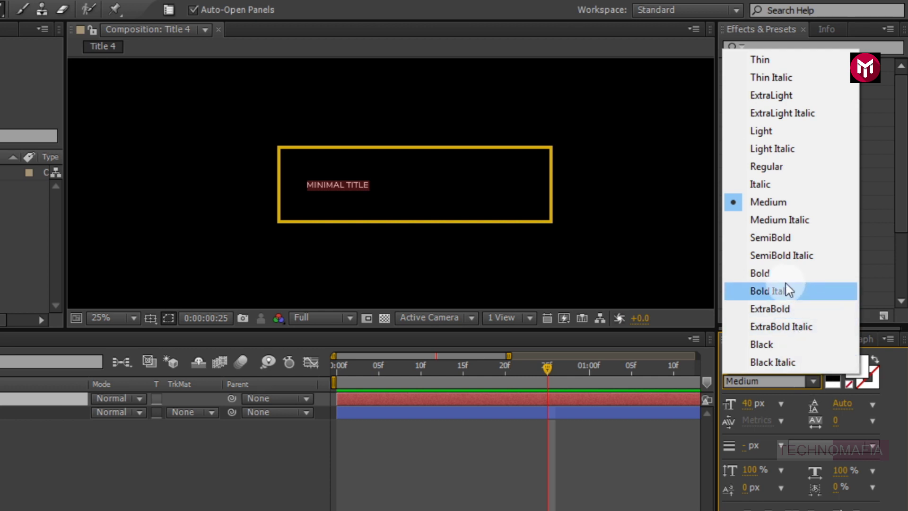
left_click(785, 311)
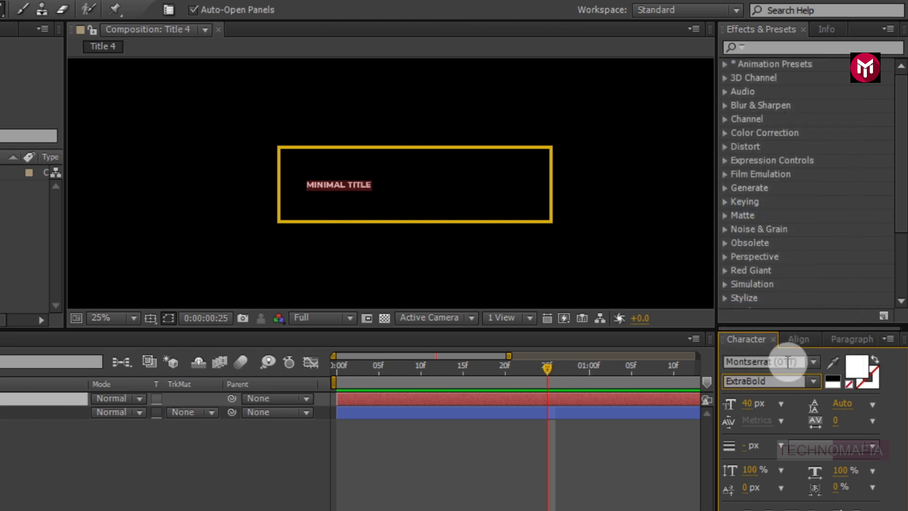
left_click_drag(750, 406, 844, 412)
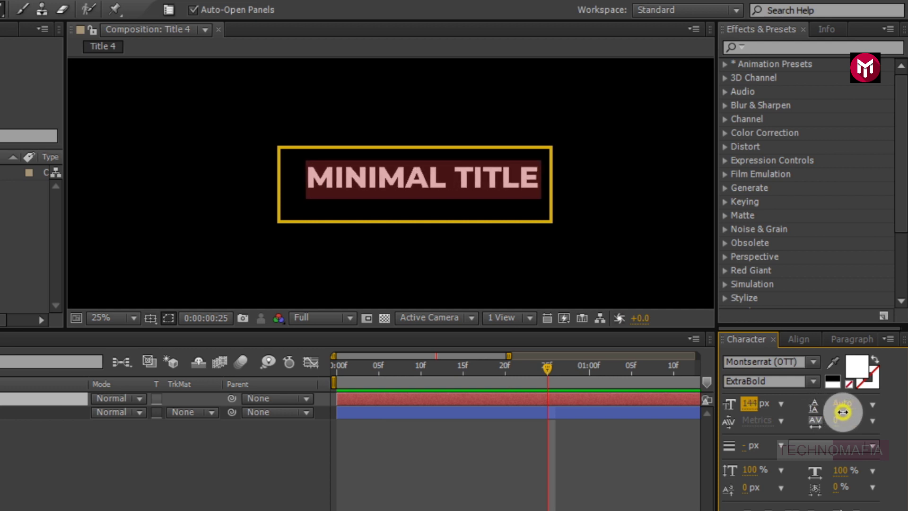
key("Escape")
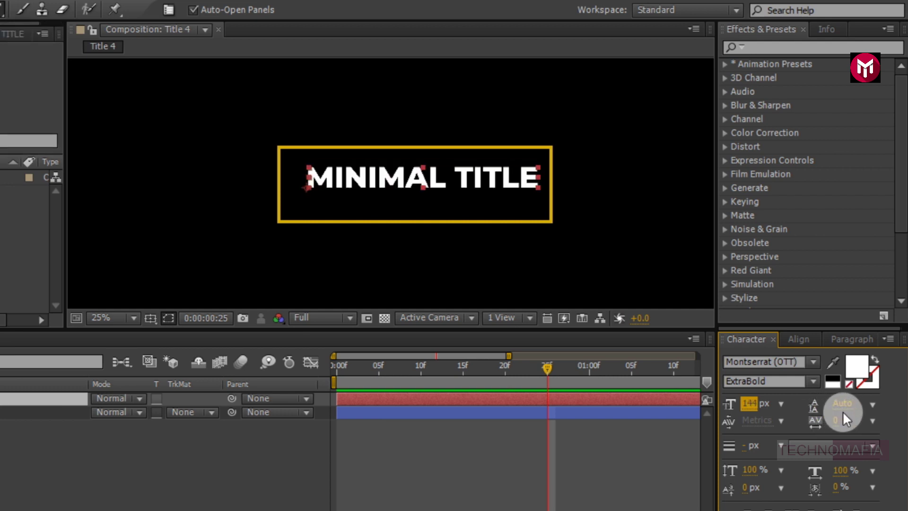
key("Return")
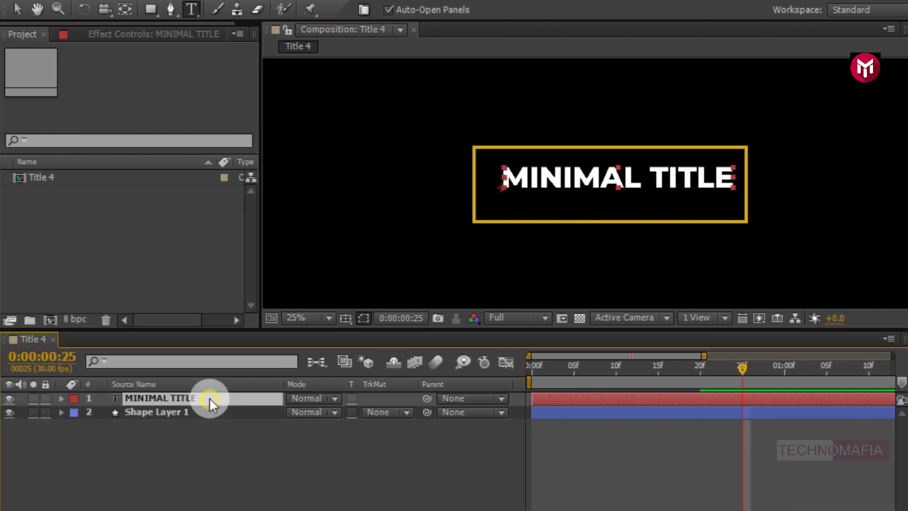
key("Return")
Center the "MINIMAL TITLE" text inside the yellow rectangle and expand its layer's Transform properties
left_click(15, 10)
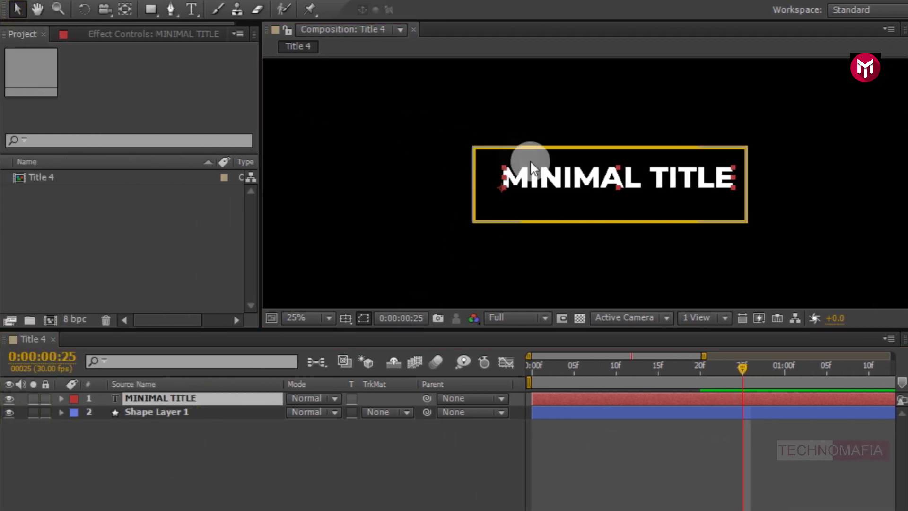
left_click(575, 181)
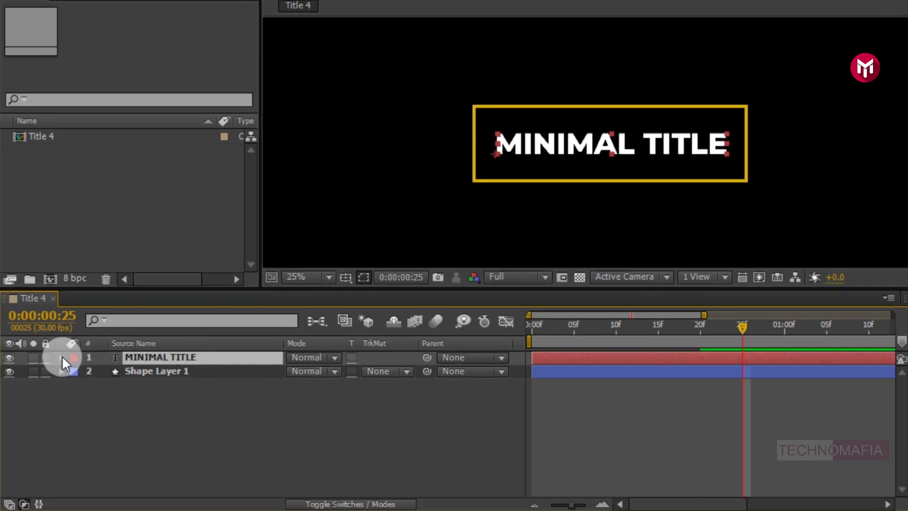
left_click(62, 357)
left_click(76, 385)
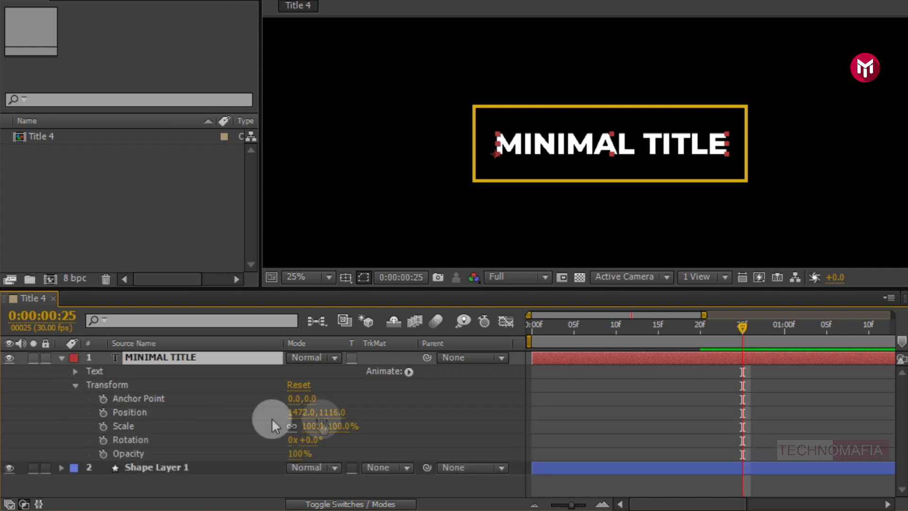
At frame 10, start keyframing the "MINIMAL TITLE" layer's Anchor Point
left_click(615, 325)
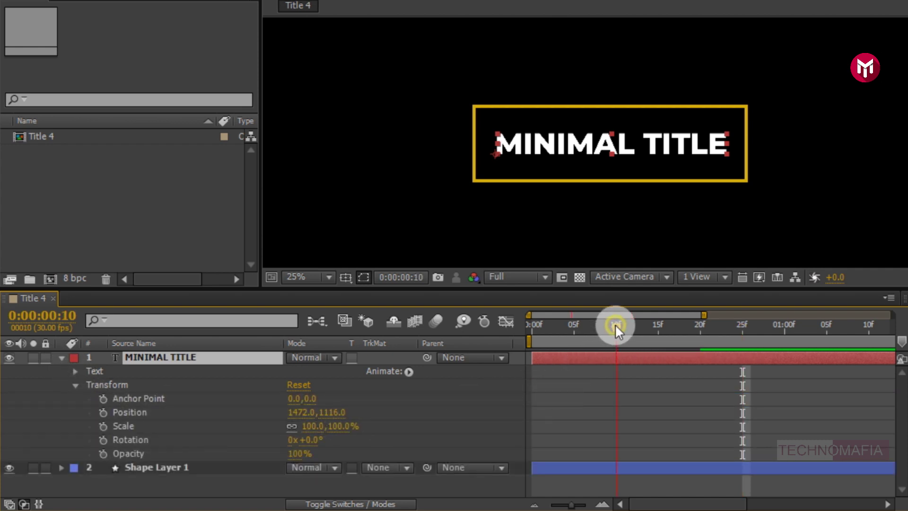
left_click(102, 399)
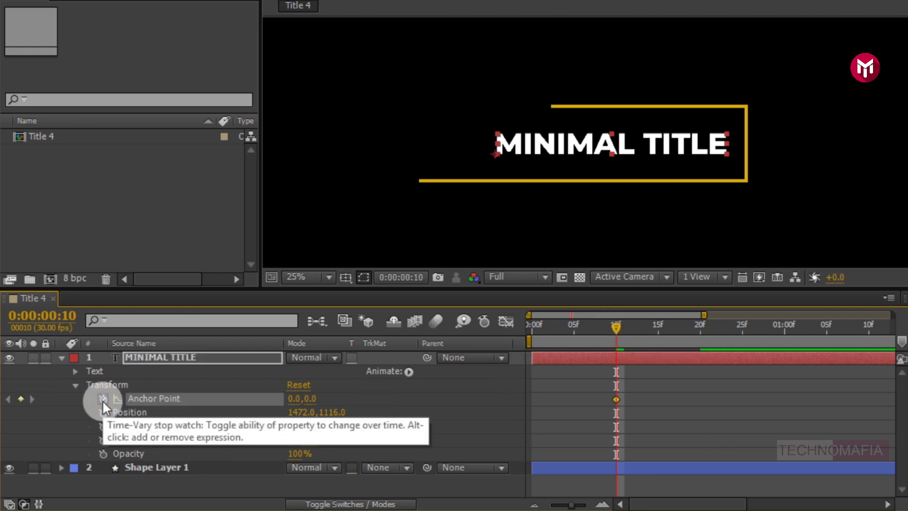
left_click(616, 400)
left_click(583, 399)
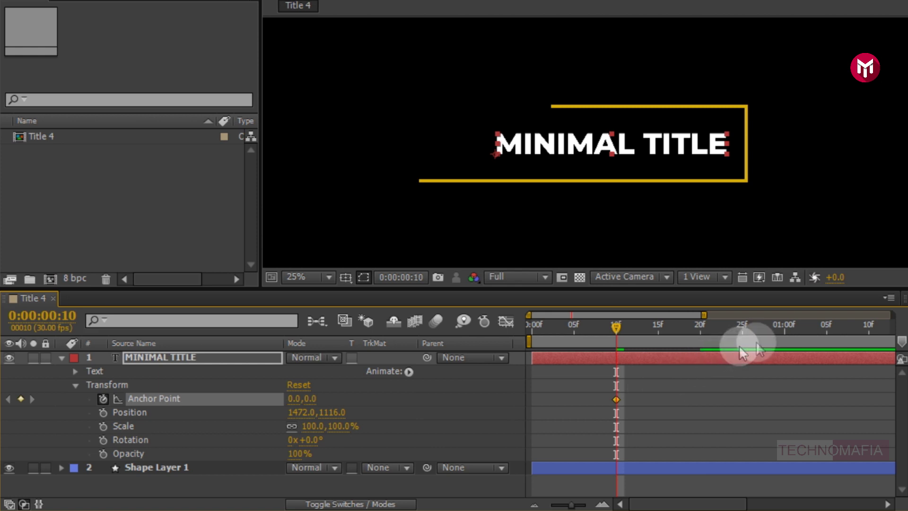
Add a second Anchor Point keyframe with the unchanged value at 0:00:01:20 on the "MINIMAL TITLE" layer
left_click(535, 505)
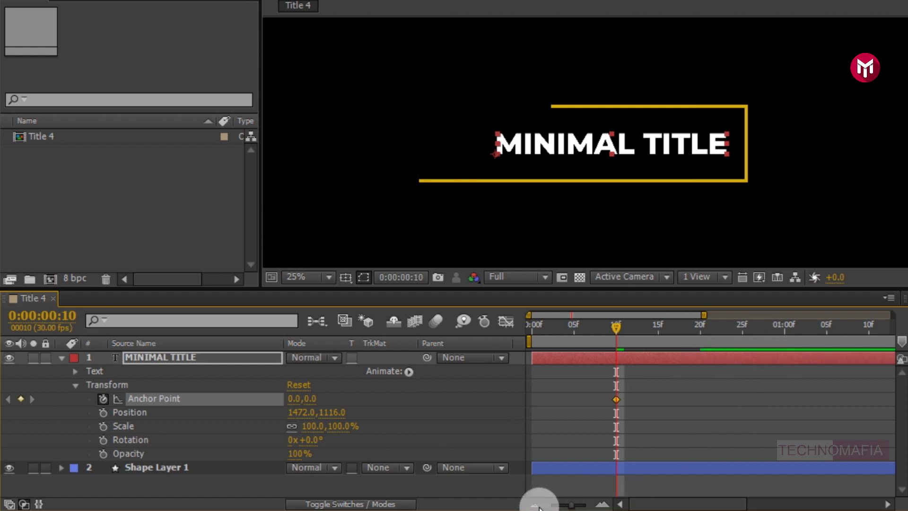
left_click_drag(664, 504, 693, 504)
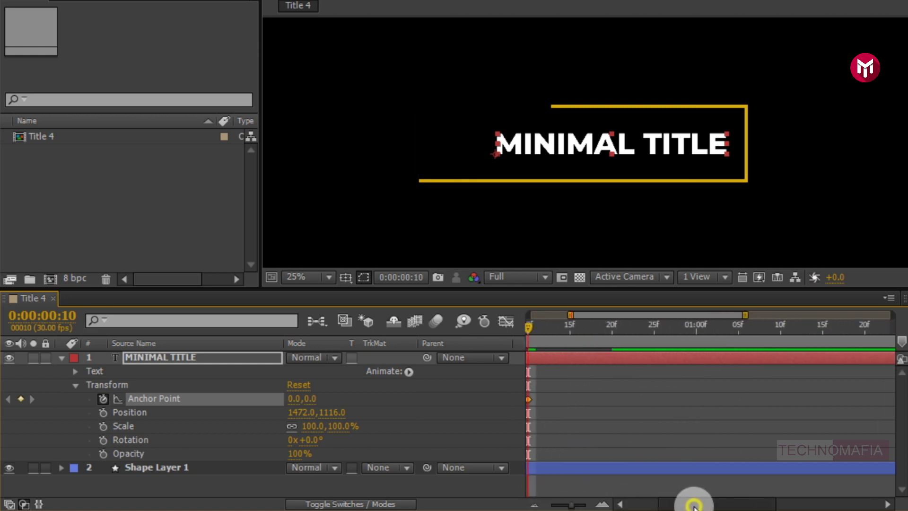
left_click(537, 505)
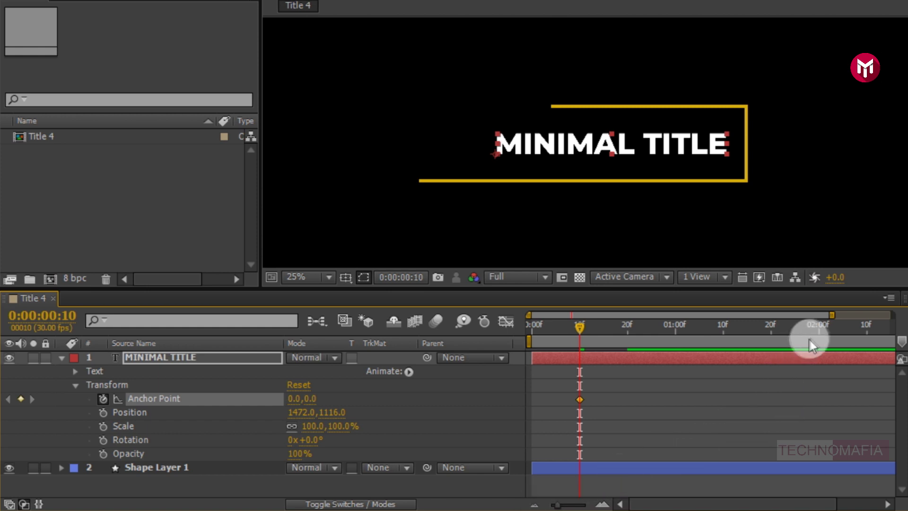
left_click(818, 328)
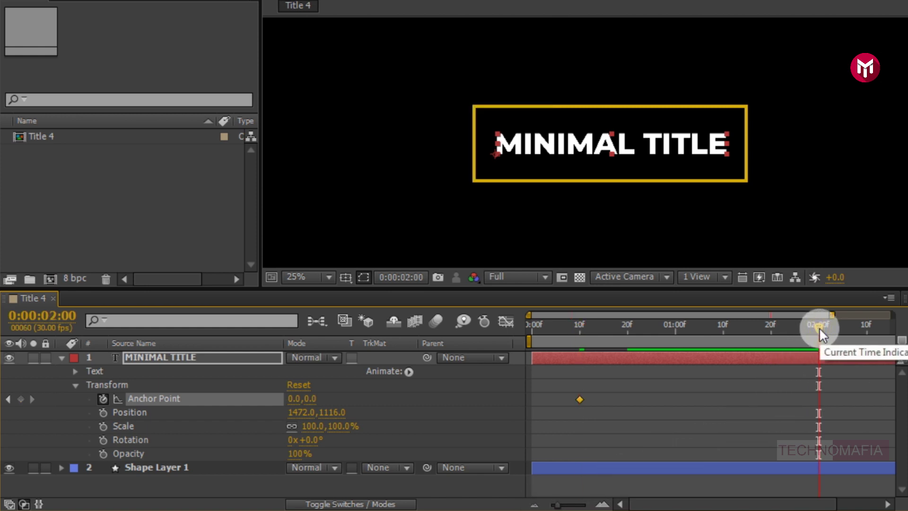
left_click(770, 328)
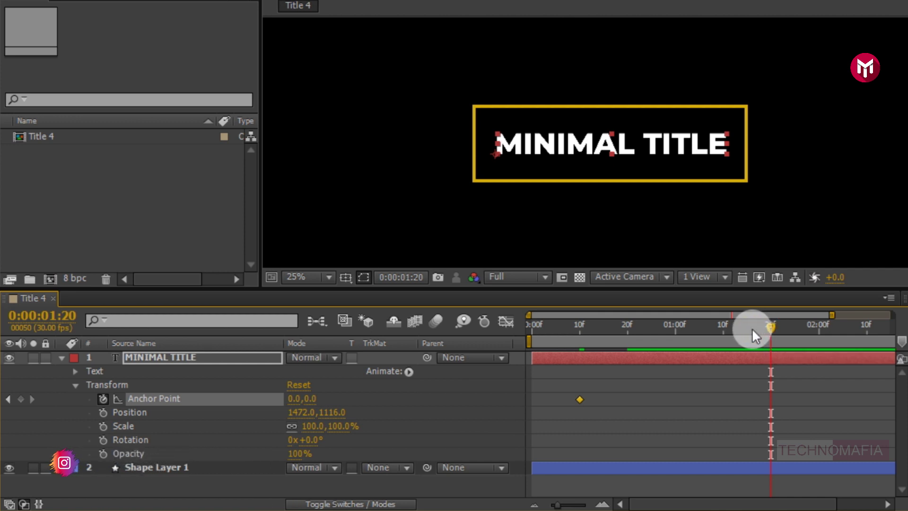
left_click(145, 468)
left_click(20, 399)
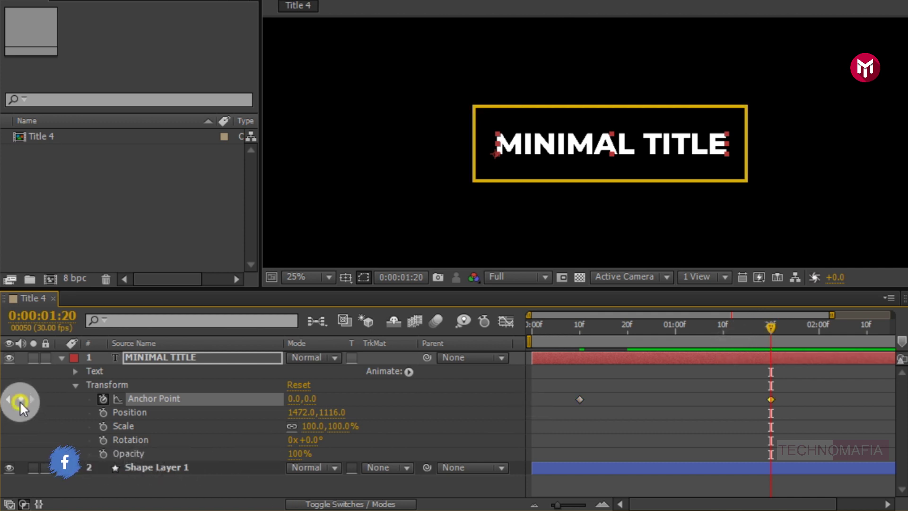
left_click(612, 358)
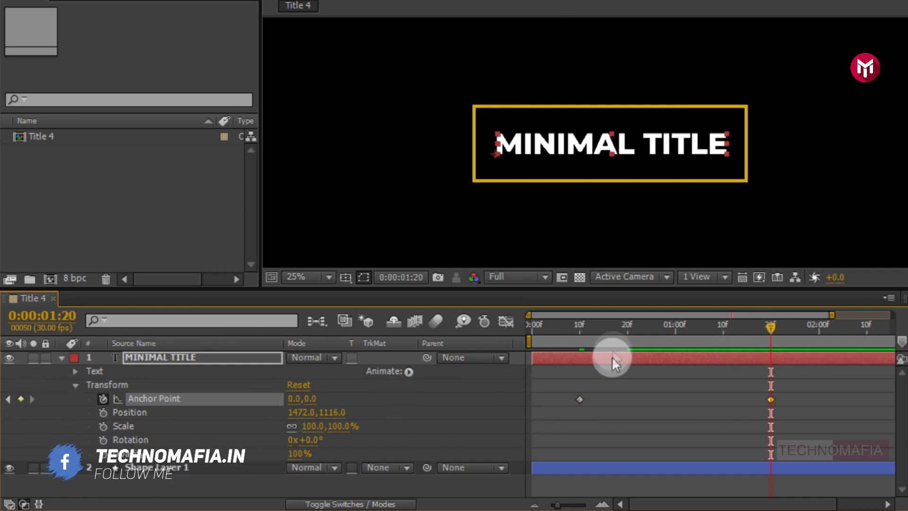
At frame 10, set the title's Anchor Point to -1244.0, 0.0 so the text starts just outside the frame's right edge
left_click(578, 324)
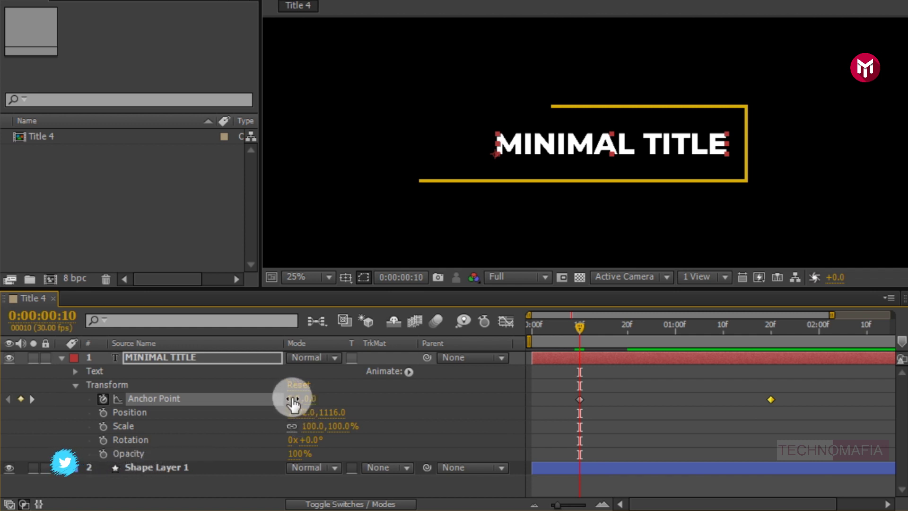
left_click_drag(292, 397, 56, 405)
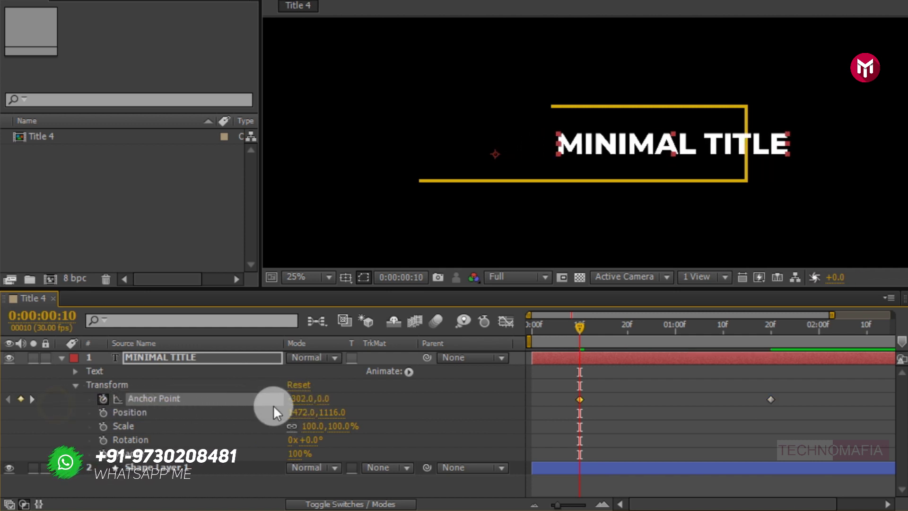
left_click_drag(295, 404, 63, 383)
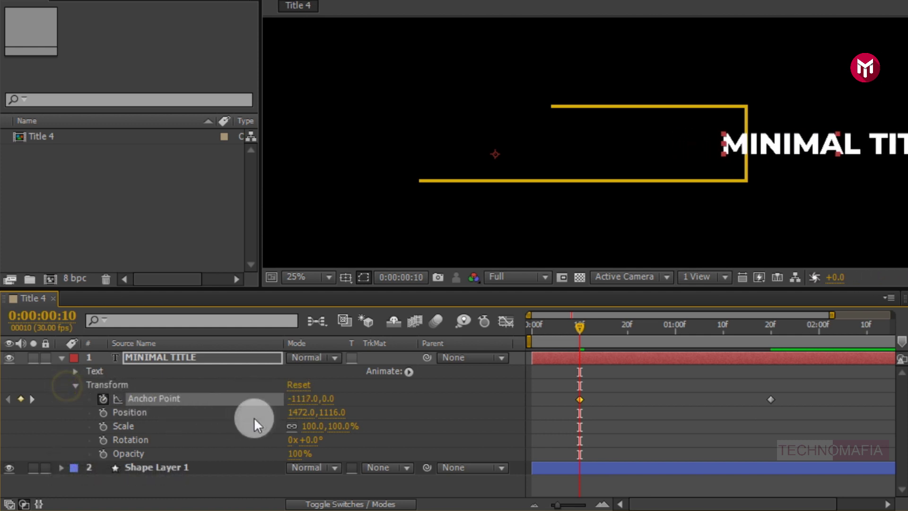
left_click_drag(295, 404, 189, 394)
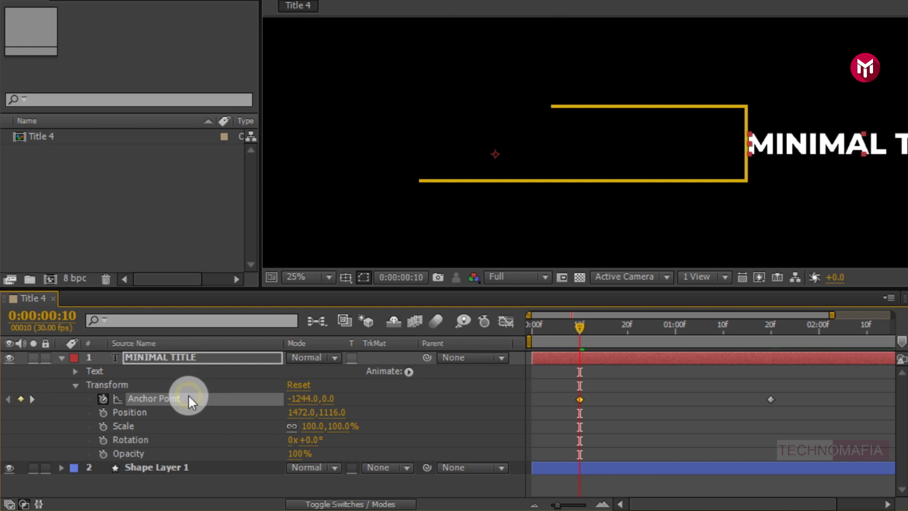
Apply Easy Ease to both Anchor Point keyframes of the title layer
left_click_drag(798, 392, 558, 421)
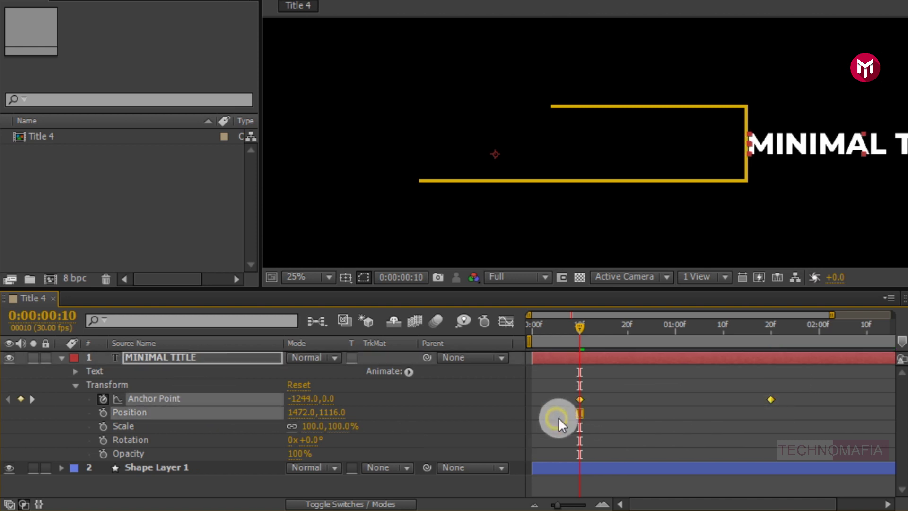
right_click(579, 399)
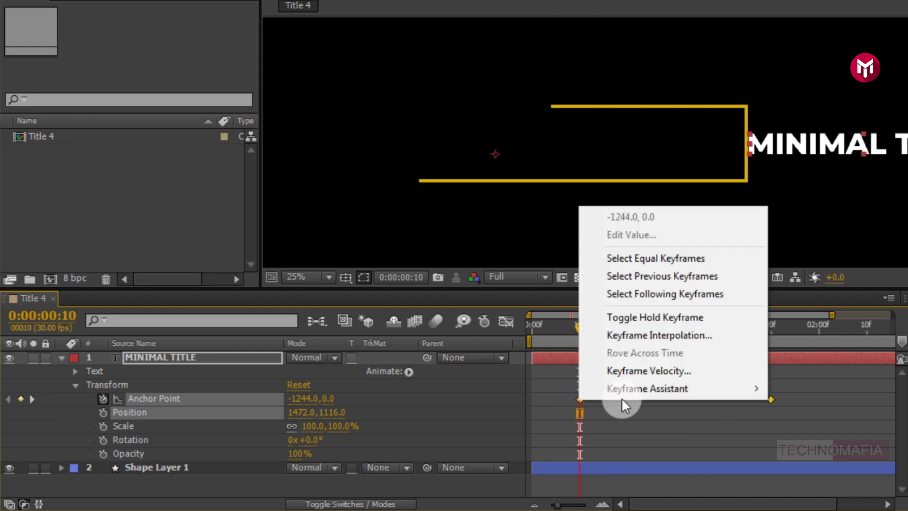
mouse_move(738, 392)
left_click(782, 425)
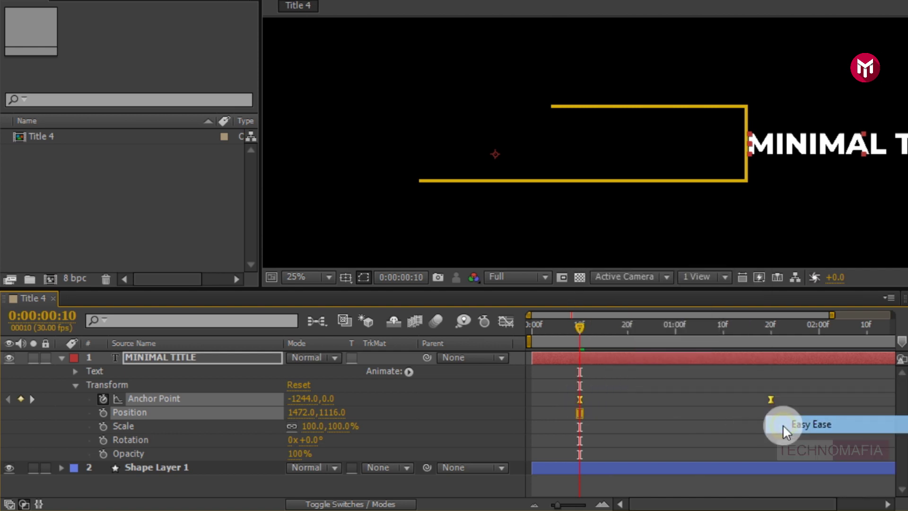
In the speed graph, greatly increase the 0:00:01:20 keyframe's incoming influence so the speed peaks early, and collapse the title layer
left_click(504, 324)
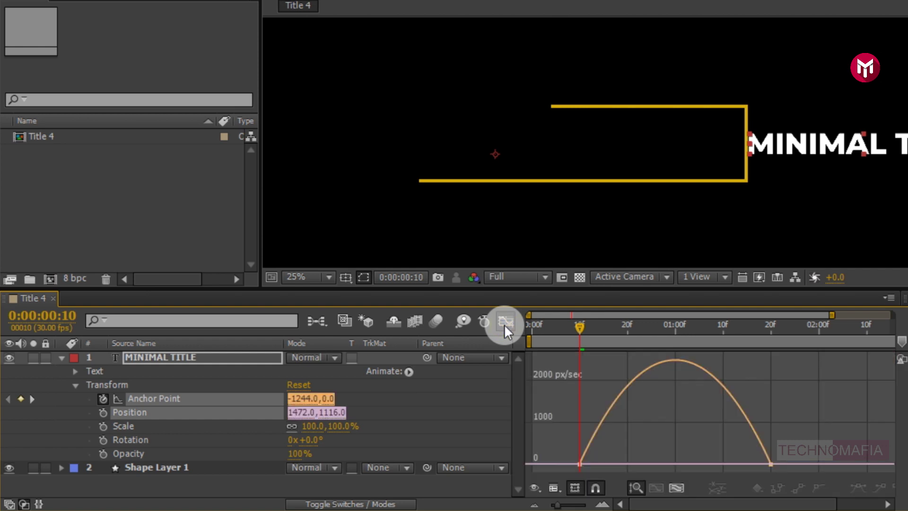
left_click_drag(794, 435, 666, 467)
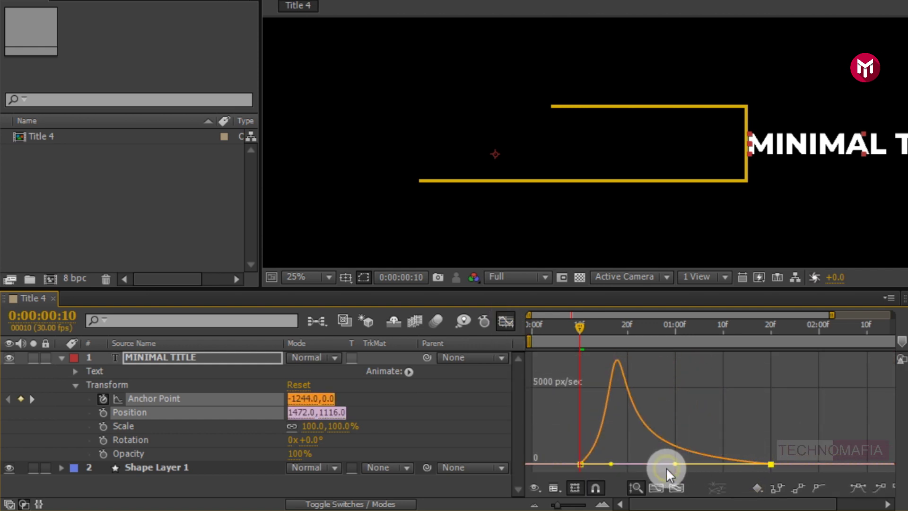
left_click(506, 322)
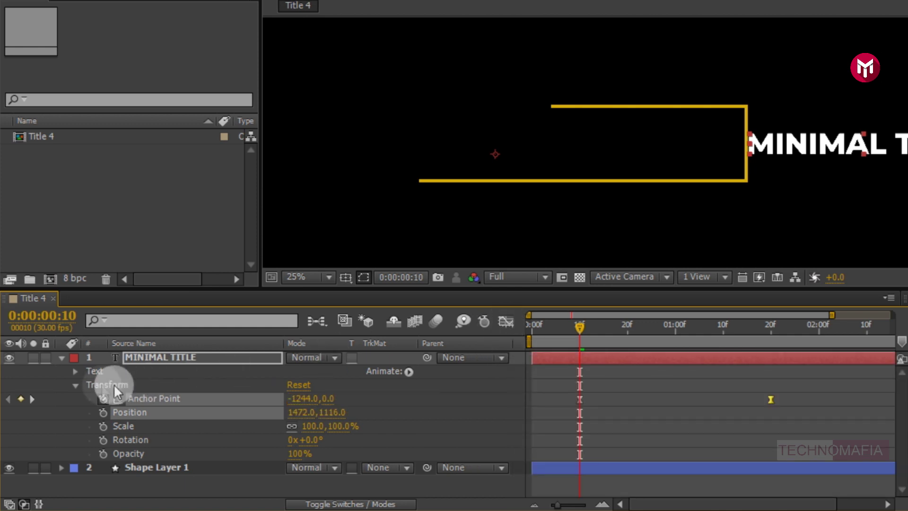
left_click(61, 358)
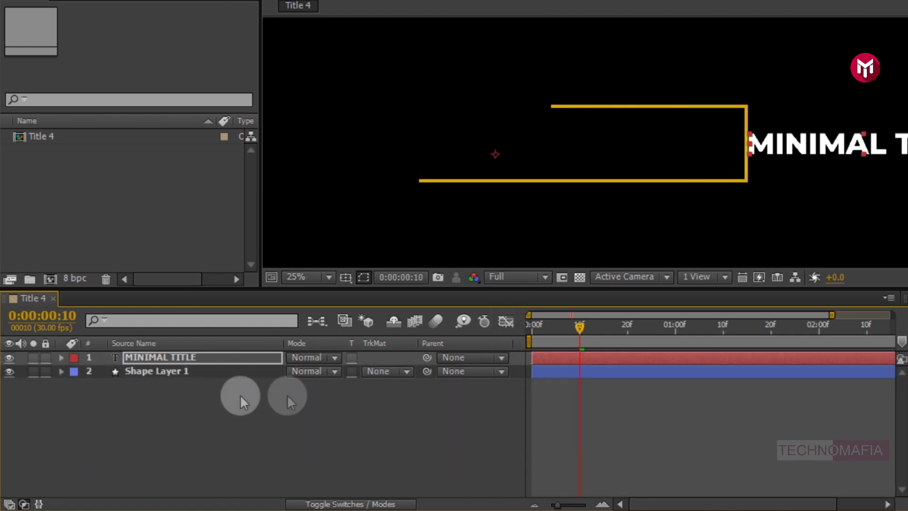
Review the title's slide-in by scrubbing from frame 0 to about 0:00:01:21
left_click(728, 328)
left_click(530, 327)
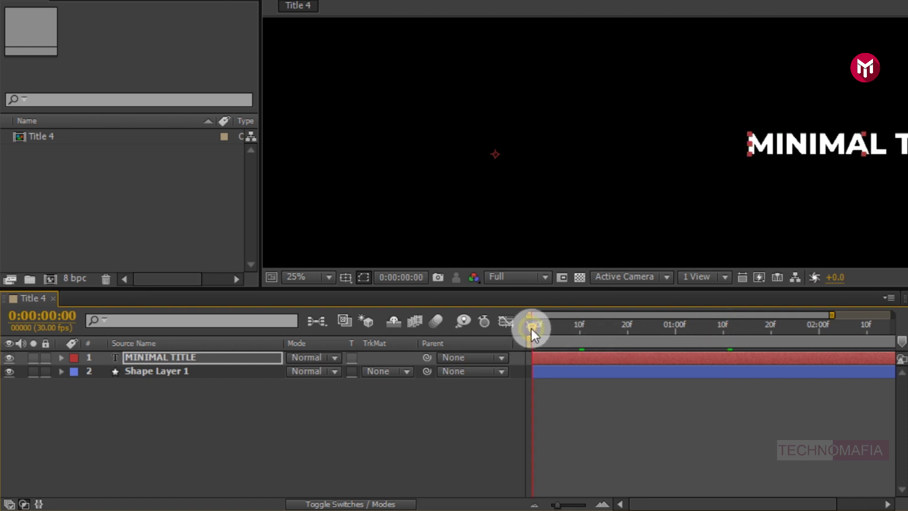
left_click_drag(531, 330, 771, 321)
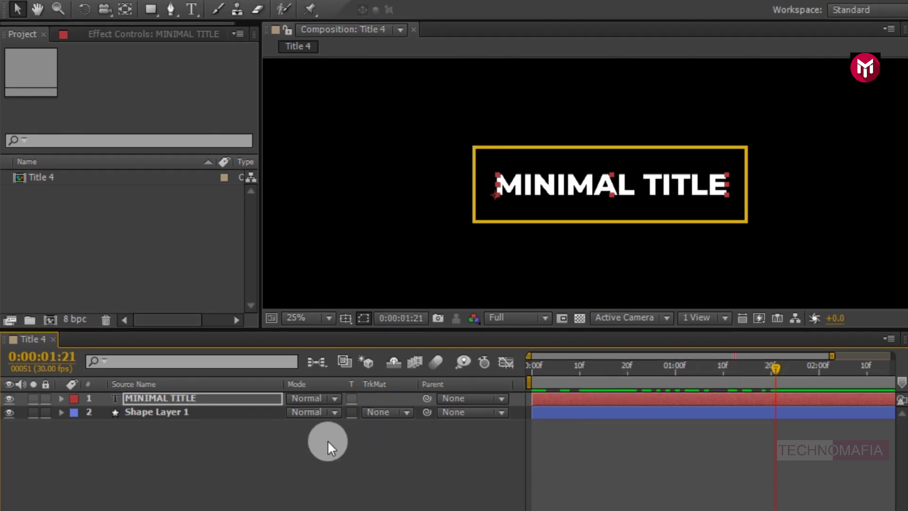
Draw a rectangle on a new shape layer matching the yellow frame and give it a solid white fill
left_click(226, 459)
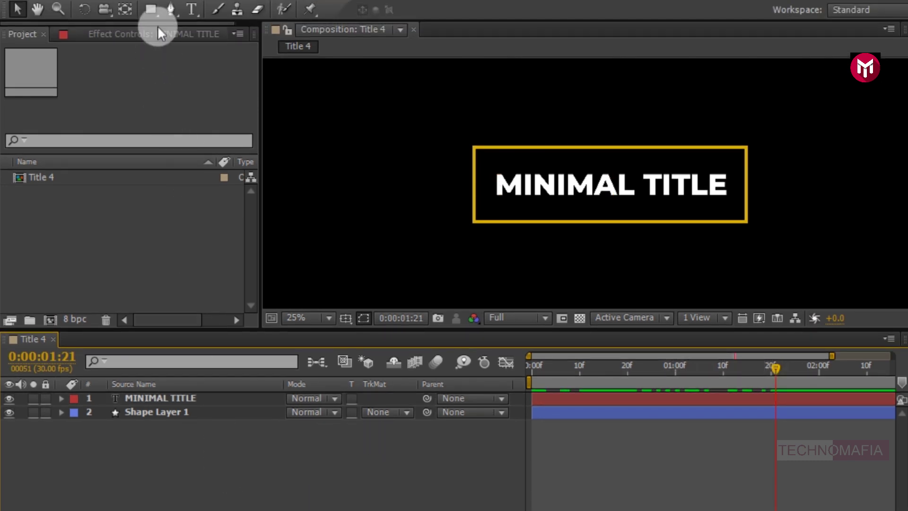
left_click(152, 10)
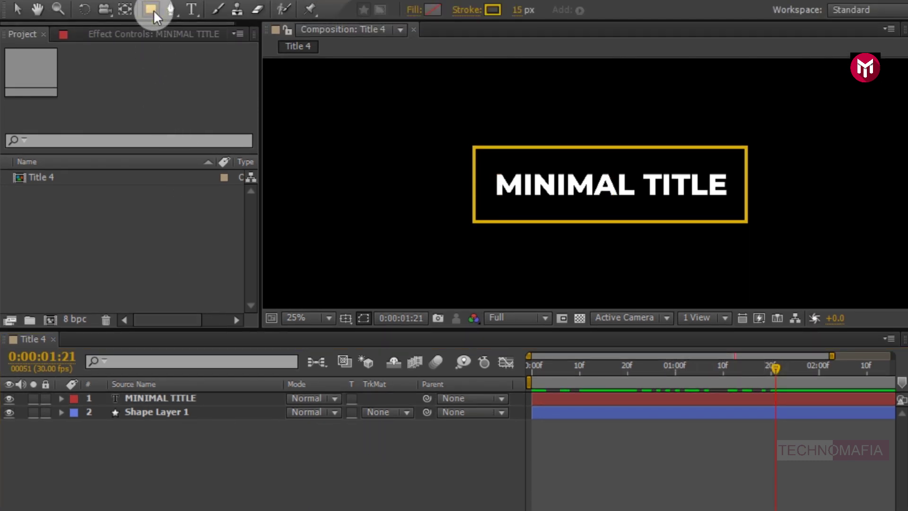
left_click_drag(475, 148, 746, 222)
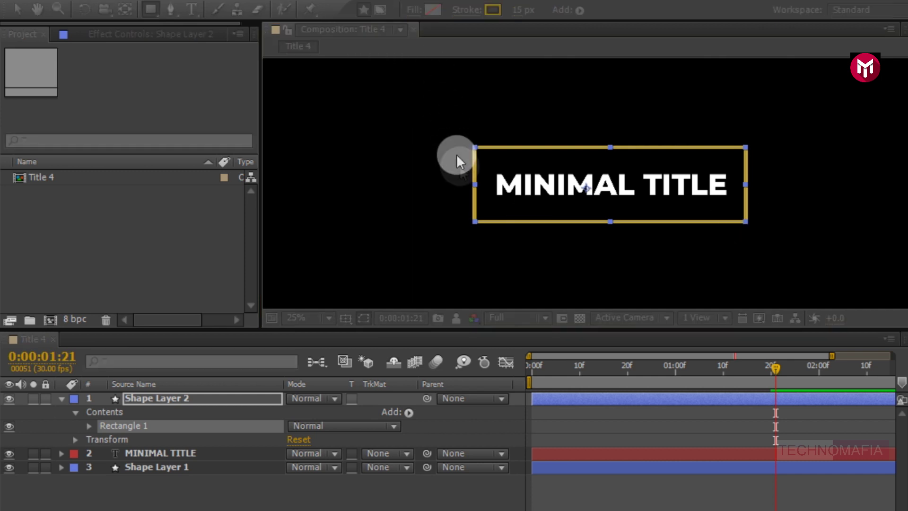
left_click(488, 221)
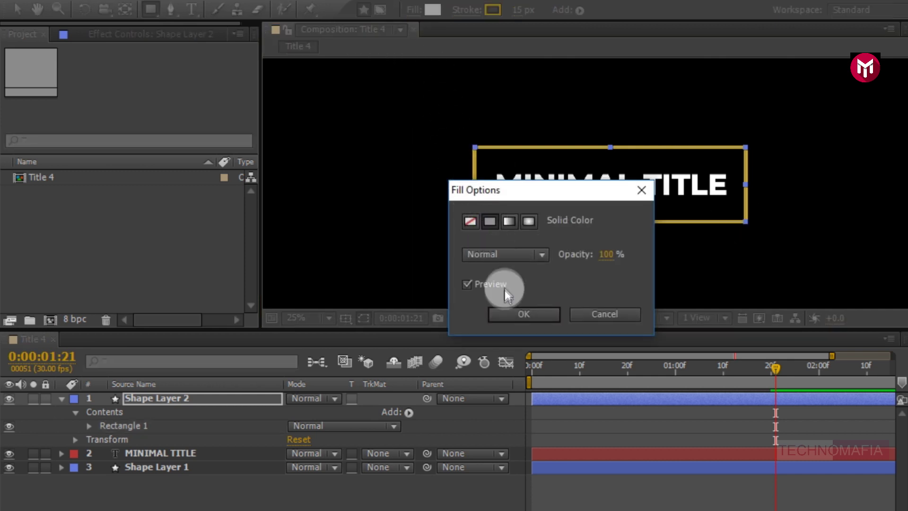
left_click(510, 311)
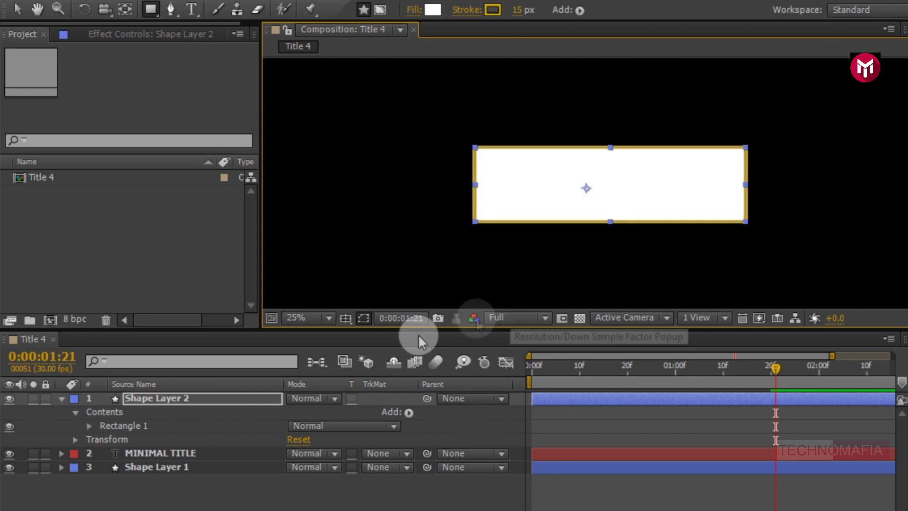
Set the "MINIMAL TITLE" layer's track matte to Alpha using the filled rectangle layer above it, and preview the animation
left_click(83, 418)
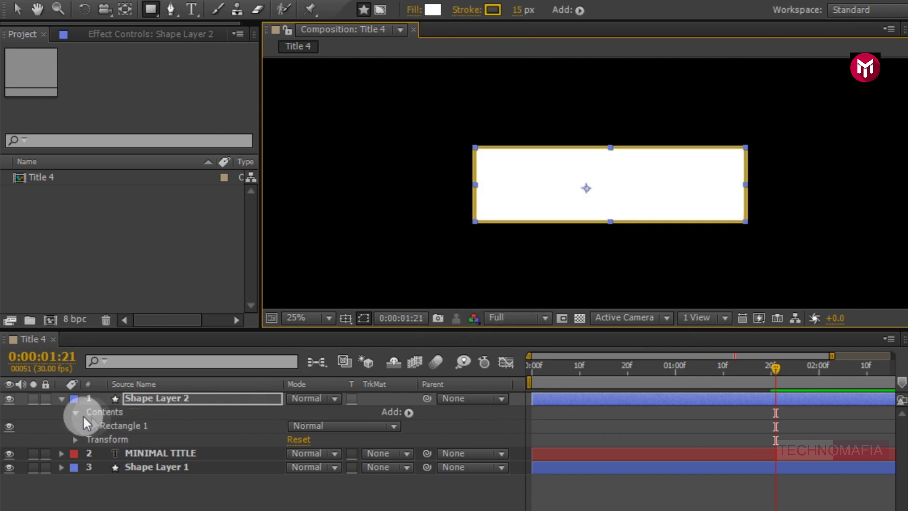
left_click(61, 400)
left_click(161, 412)
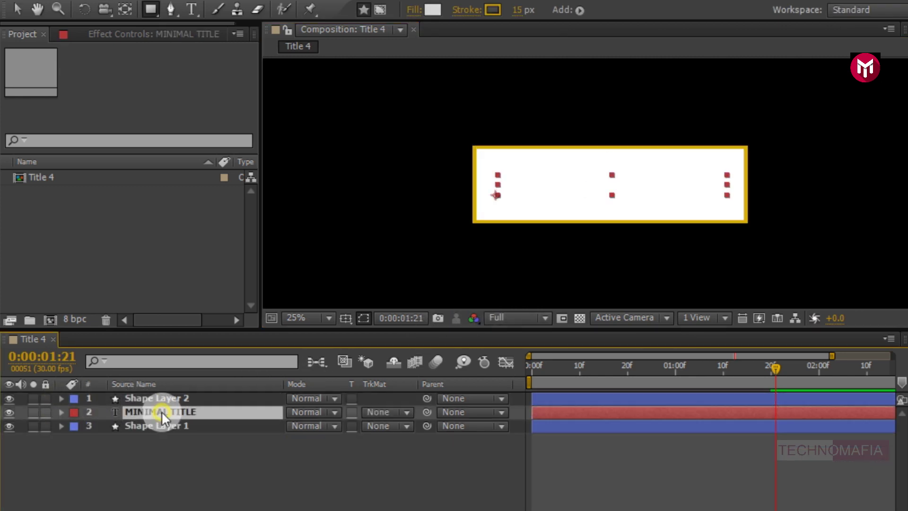
left_click(378, 416)
left_click(400, 452)
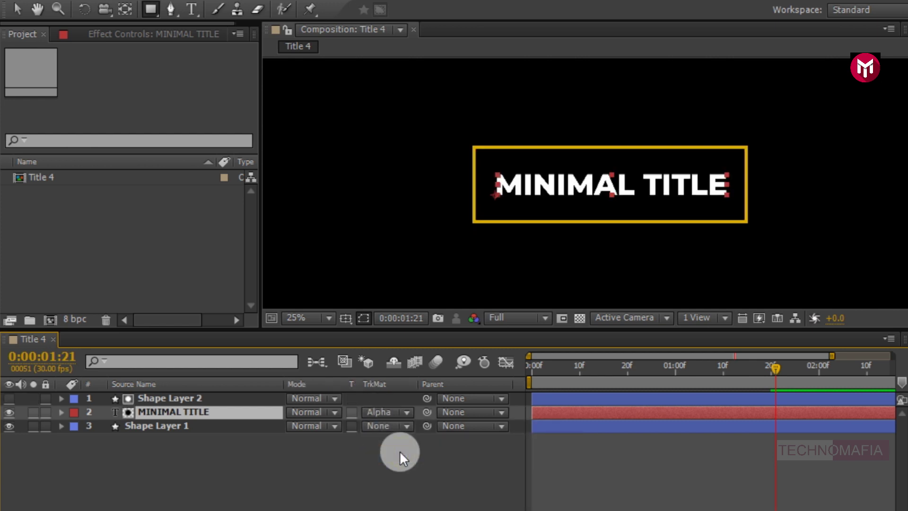
left_click(400, 458)
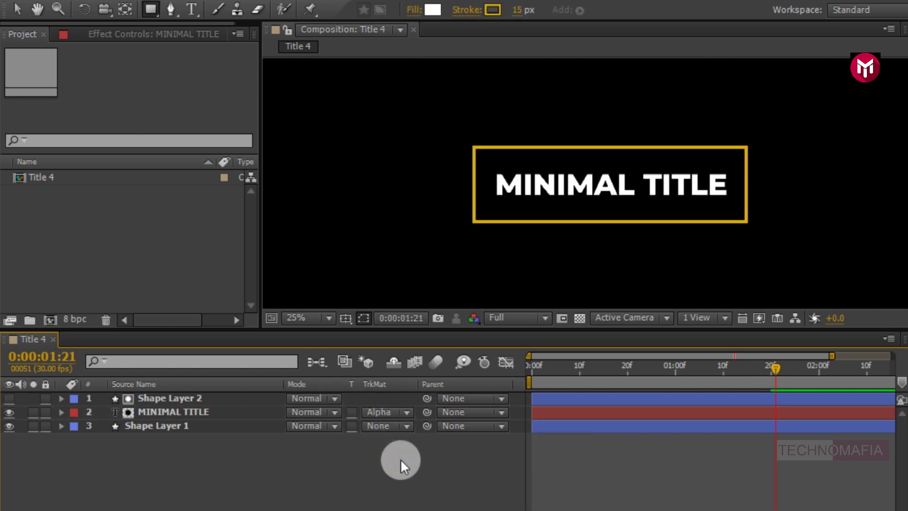
key("KP_0")
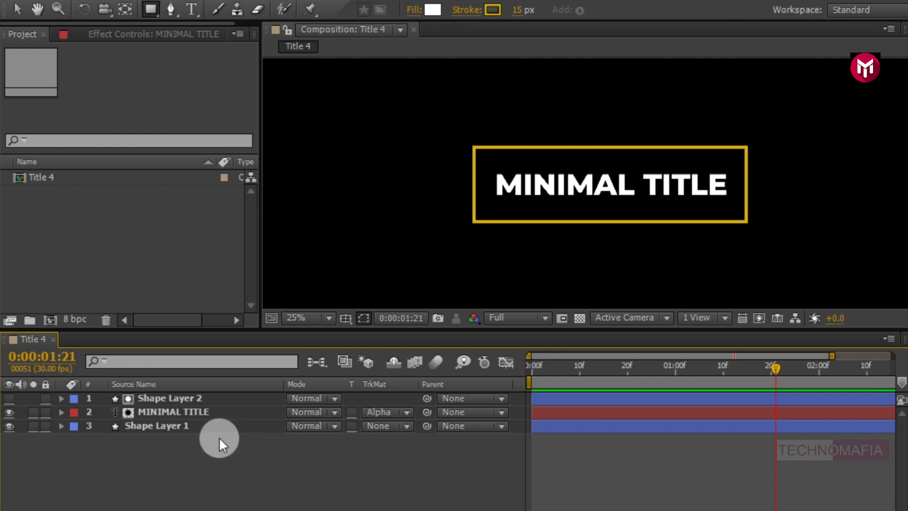
Move Shape Layer 1's frame 20 Start and End keyframes to 0:00:01:00 and preview the retimed stroke animation
left_click(188, 426)
key("u")
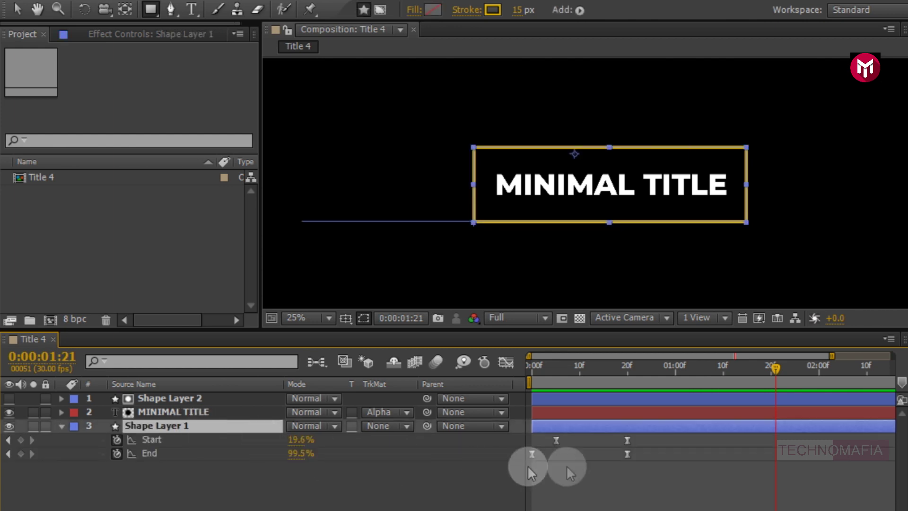
left_click_drag(643, 470, 673, 439)
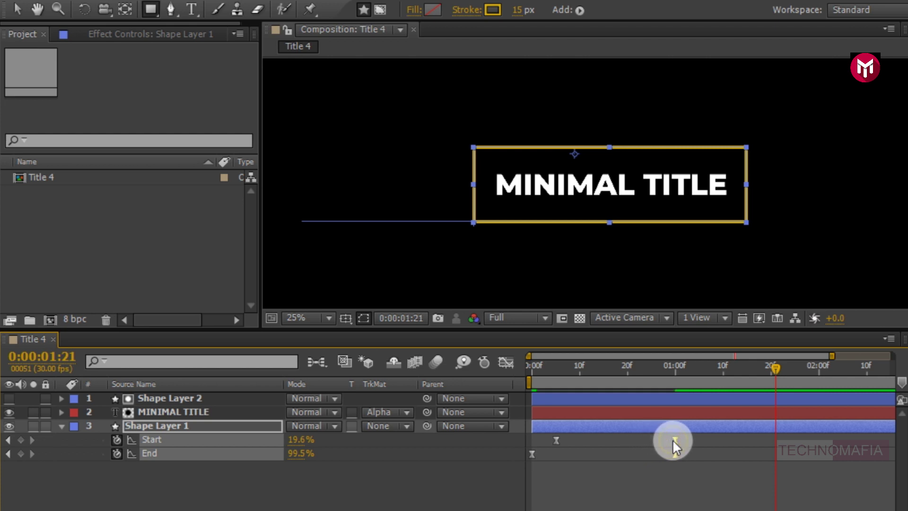
key("space")
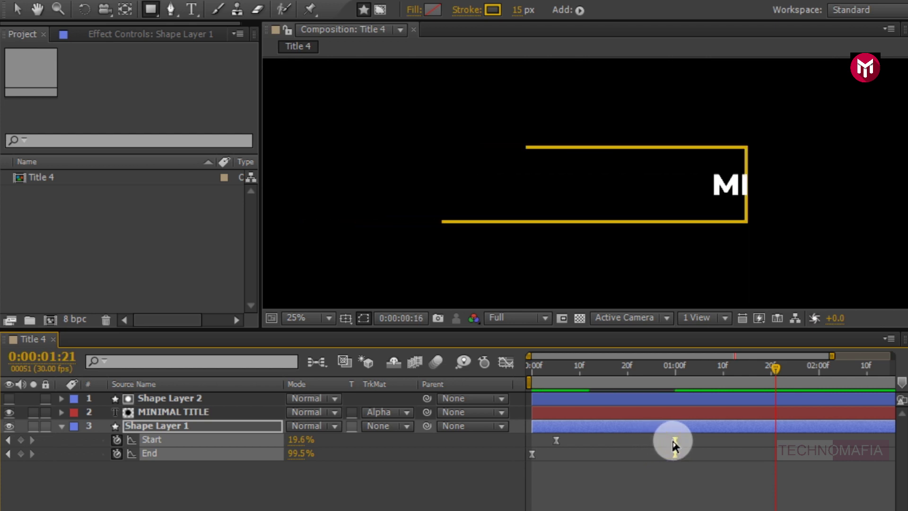